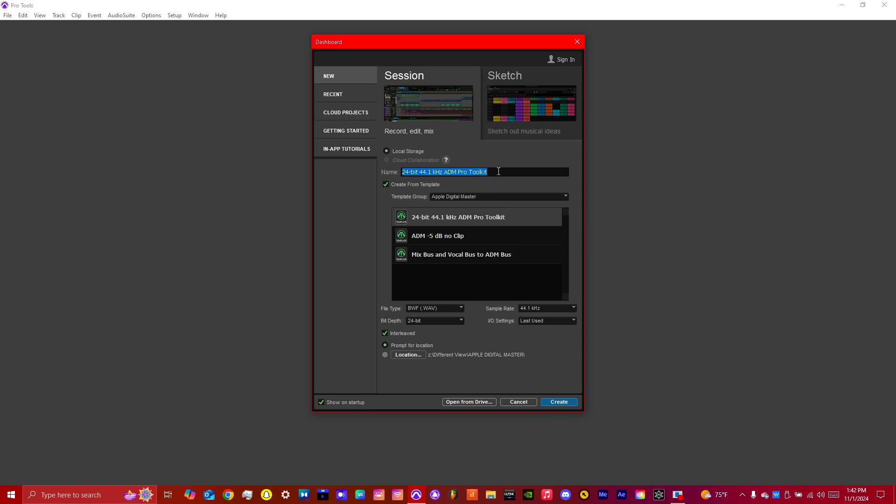
Configure the new session without a template, using a 48 kHz sample rate and 24-bit depth, and review the I/O settings.
{"action": "left_click", "coordinate": [426, 184]}
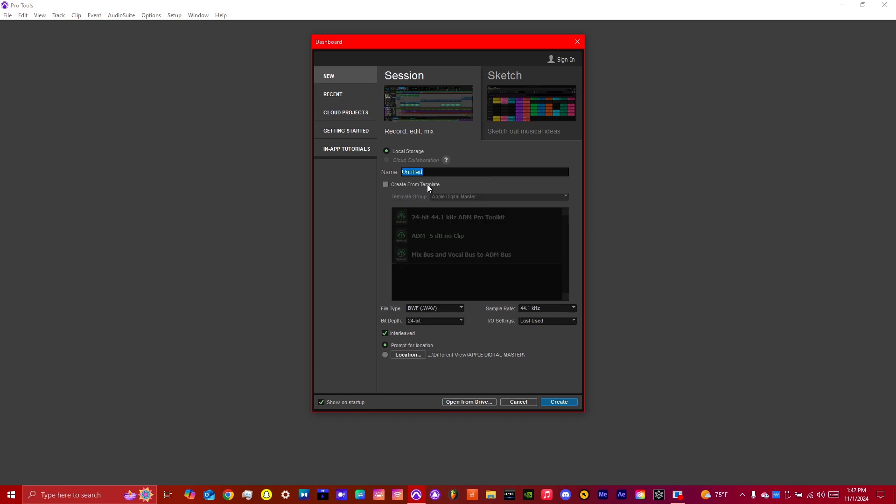
{"action": "left_click", "coordinate": [537, 309]}
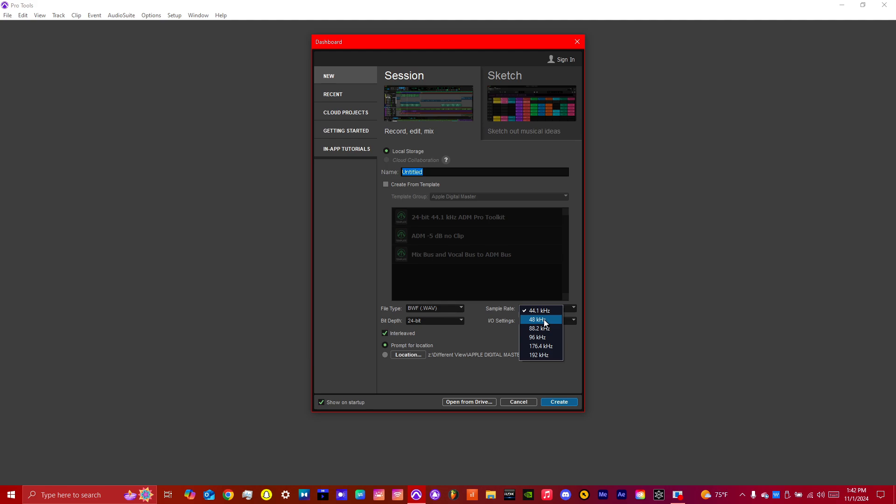
{"action": "left_click", "coordinate": [545, 319]}
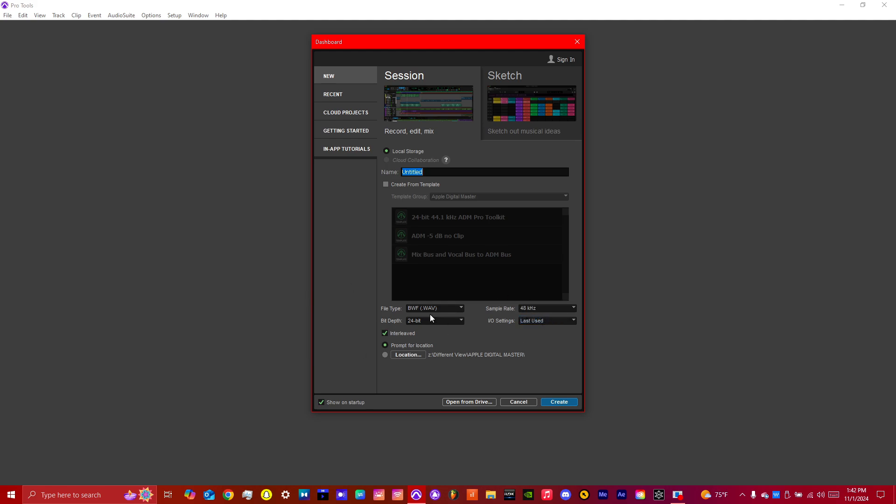
{"action": "left_click", "coordinate": [441, 321]}
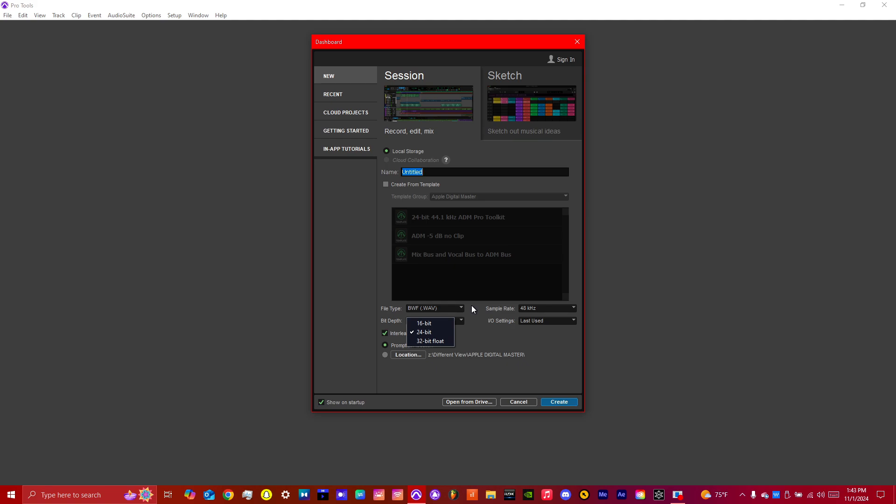
{"action": "left_click", "coordinate": [428, 332]}
{"action": "left_click", "coordinate": [523, 321]}
{"action": "left_click", "coordinate": [505, 337]}
Name the session Demo Vocals, create it and save it on the Avid HDX (Z:) drive.
{"action": "type", "text": "Demo"}
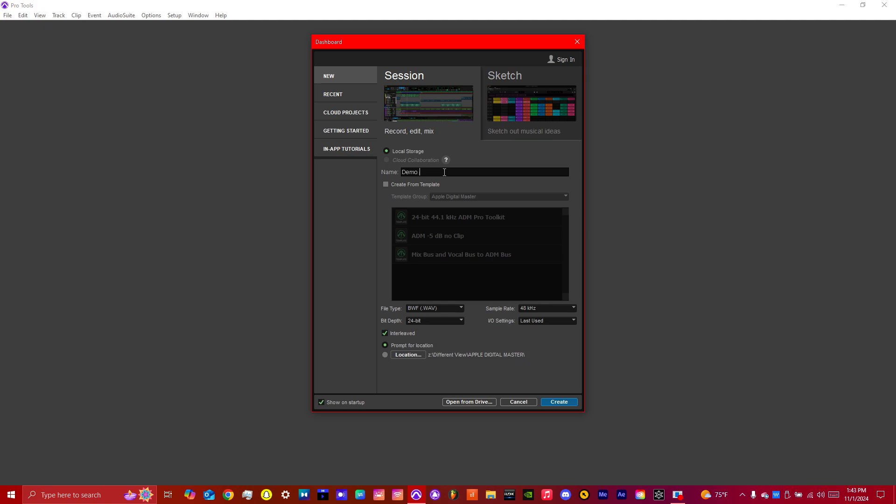
{"action": "key", "text": "BackSpace"}
{"action": "type", "text": "Vocals"}
{"action": "left_click", "coordinate": [561, 402]}
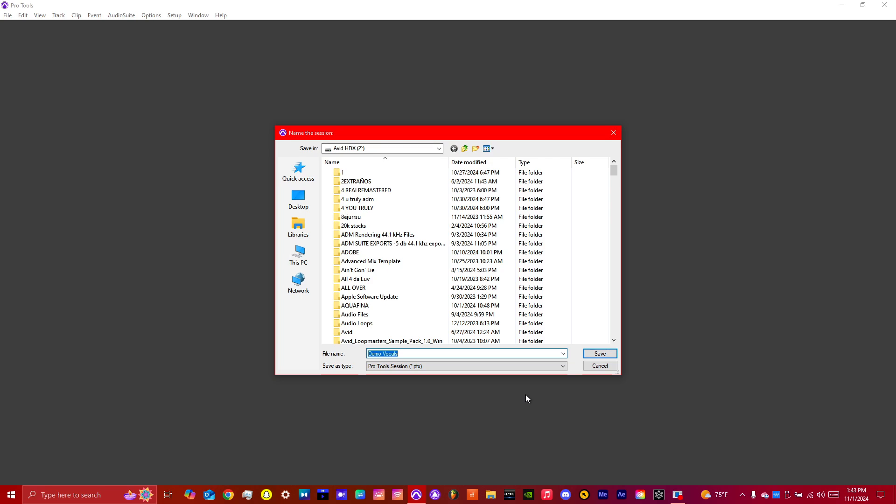
{"action": "left_click", "coordinate": [614, 353]}
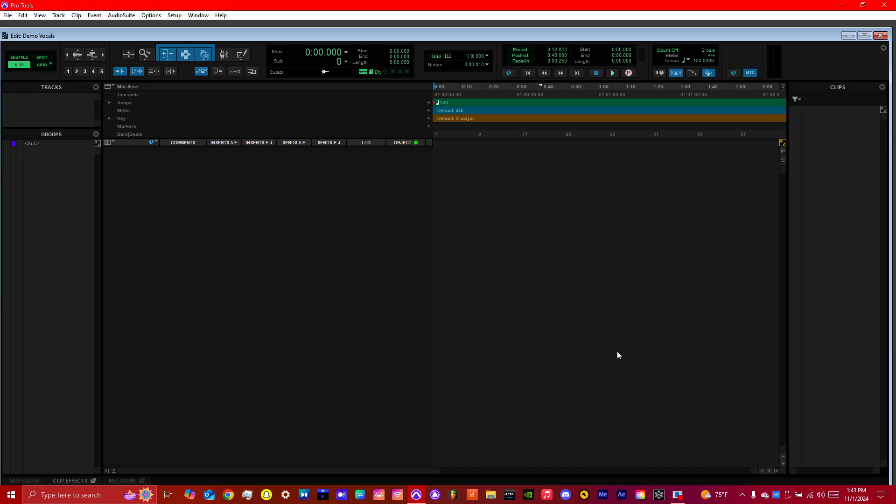
Maximize the Edit window of the new session.
{"action": "left_click", "coordinate": [861, 35]}
{"action": "left_click", "coordinate": [8, 17]}
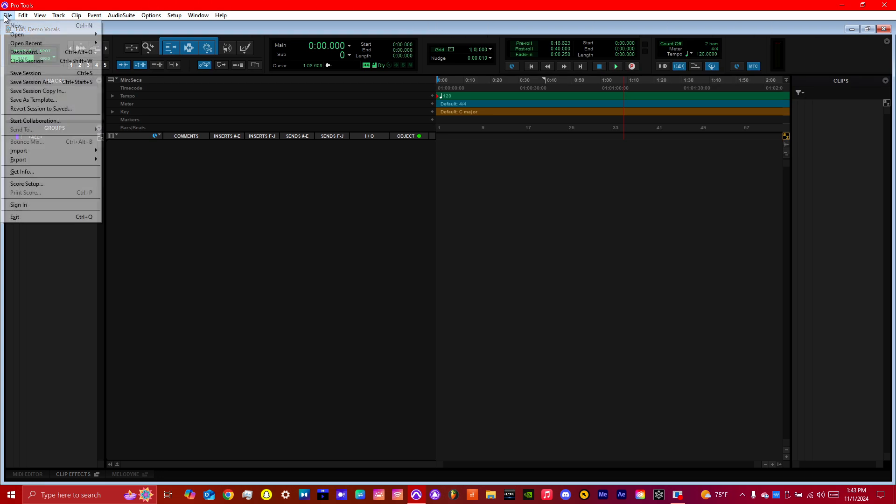
{"action": "left_click", "coordinate": [434, 187]}
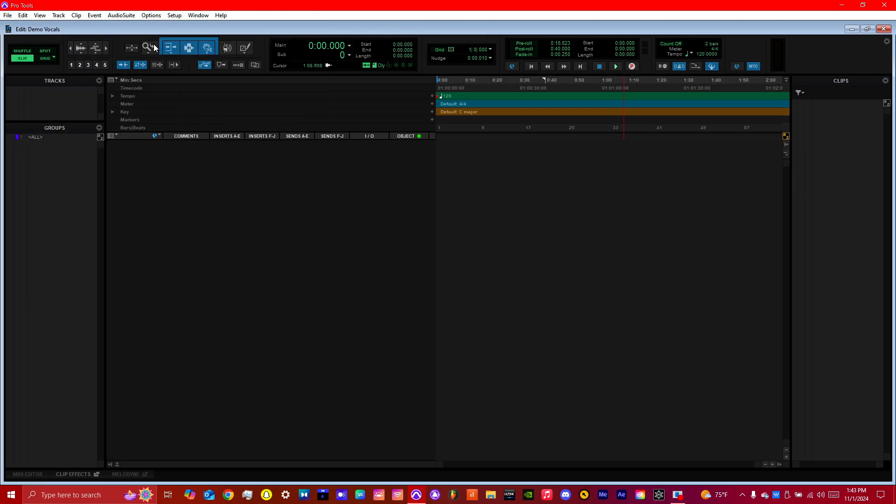
Set up two new audio tracks and make both of them stereo.
{"action": "left_click", "coordinate": [58, 15]}
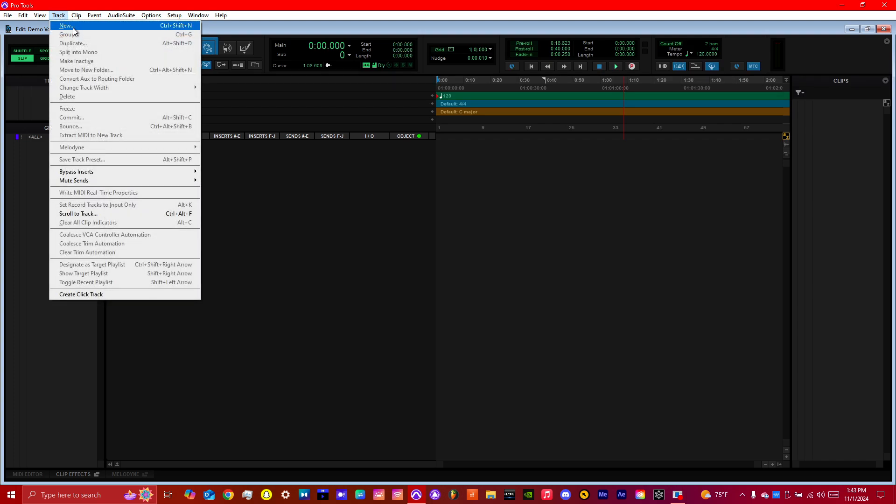
{"action": "left_click", "coordinate": [64, 26]}
{"action": "left_click", "coordinate": [614, 168]}
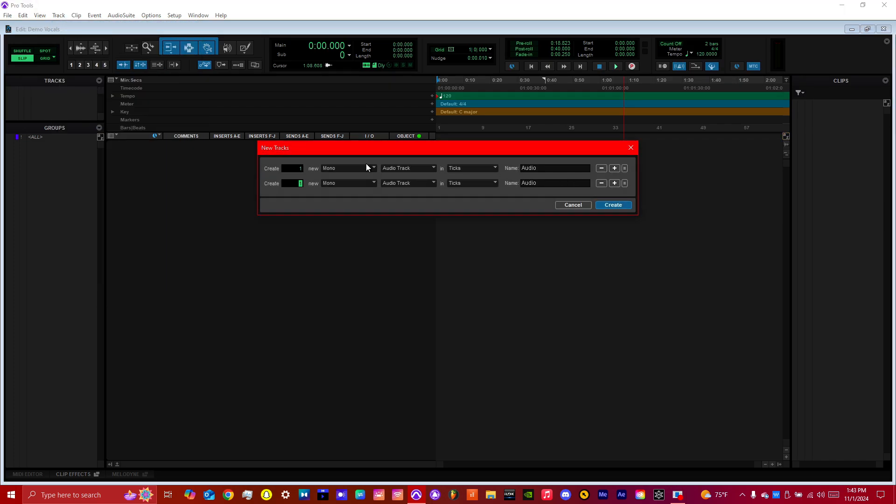
{"action": "left_click", "coordinate": [346, 171]}
{"action": "left_click", "coordinate": [343, 179]}
{"action": "left_click", "coordinate": [342, 183]}
{"action": "left_click", "coordinate": [345, 196]}
Change the timebase of both new audio tracks.
{"action": "left_click", "coordinate": [418, 170]}
{"action": "left_click", "coordinate": [456, 156]}
{"action": "left_click", "coordinate": [466, 168]}
{"action": "left_click", "coordinate": [466, 174]}
{"action": "left_click", "coordinate": [466, 181]}
{"action": "left_click", "coordinate": [467, 185]}
Name the two new tracks Instrumental and Vocals and create them.
{"action": "double_click", "coordinate": [556, 168]}
{"action": "type", "text": "Instrumnental"}
{"action": "left_click_drag", "start_coordinate": [542, 183], "coordinate": [502, 181]}
{"action": "type", "text": "Vocals"}
{"action": "key", "text": "Return"}
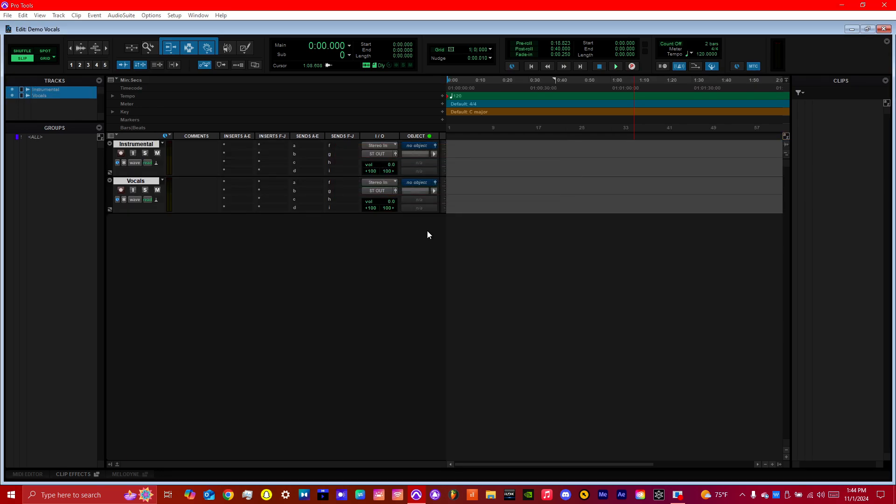
Check the output routing options of the Instrumental track.
{"action": "left_click", "coordinate": [378, 153]}
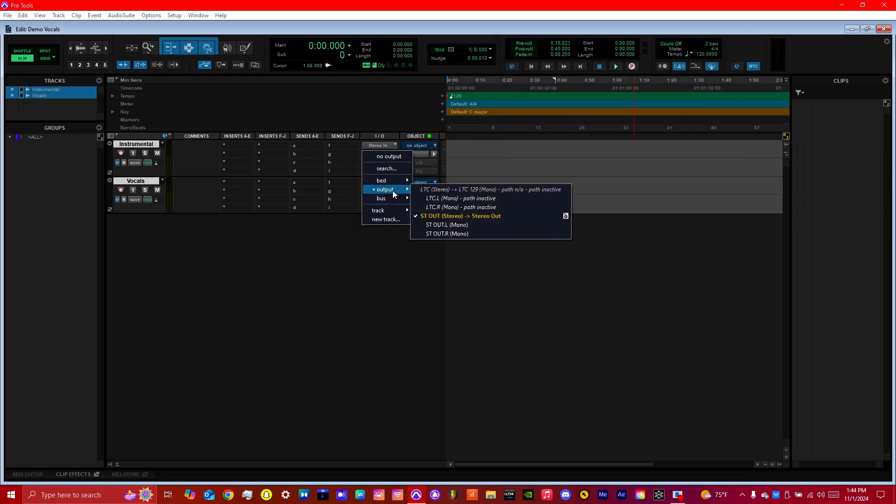
{"action": "left_click", "coordinate": [338, 246]}
Import the Good Heart, Misplaced voice and instrumental WAV files with conversion into the session's Audio Files folder, sending them to the clip list.
{"action": "left_click", "coordinate": [8, 15]}
{"action": "mouse_move", "coordinate": [92, 150]}
{"action": "left_click", "coordinate": [118, 162]}
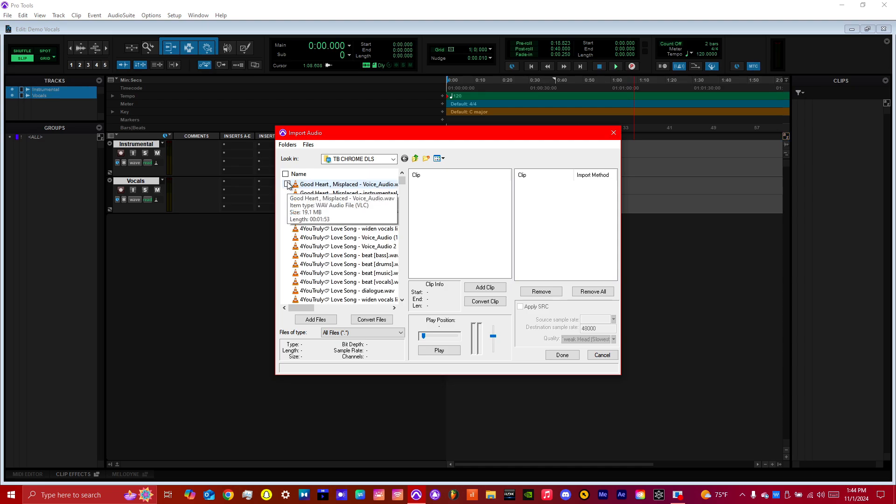
{"action": "left_click", "coordinate": [288, 185]}
{"action": "left_click", "coordinate": [288, 193]}
{"action": "left_click", "coordinate": [372, 319]}
{"action": "left_click", "coordinate": [558, 355]}
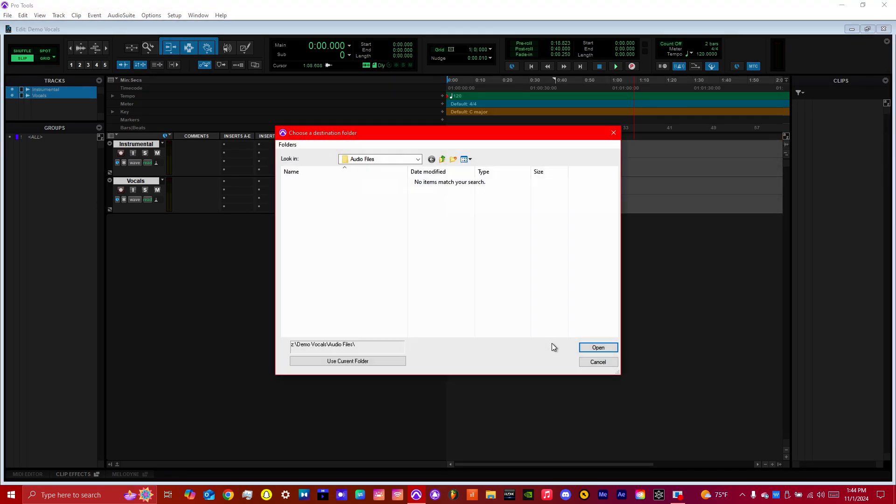
{"action": "left_click", "coordinate": [339, 362]}
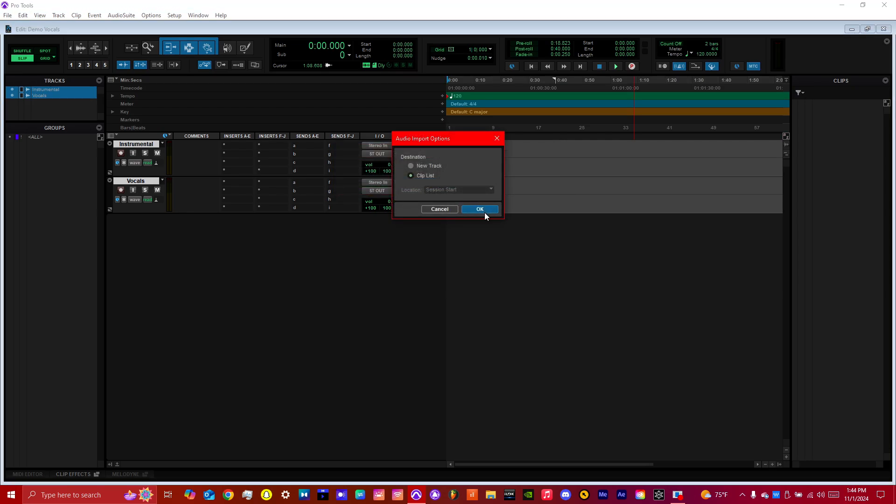
{"action": "left_click", "coordinate": [483, 210]}
Place the instrumental clip on the Instrumental track and the voice clip on the Vocals track, both at the session start.
{"action": "left_click_drag", "start_coordinate": [829, 104], "coordinate": [381, 150]}
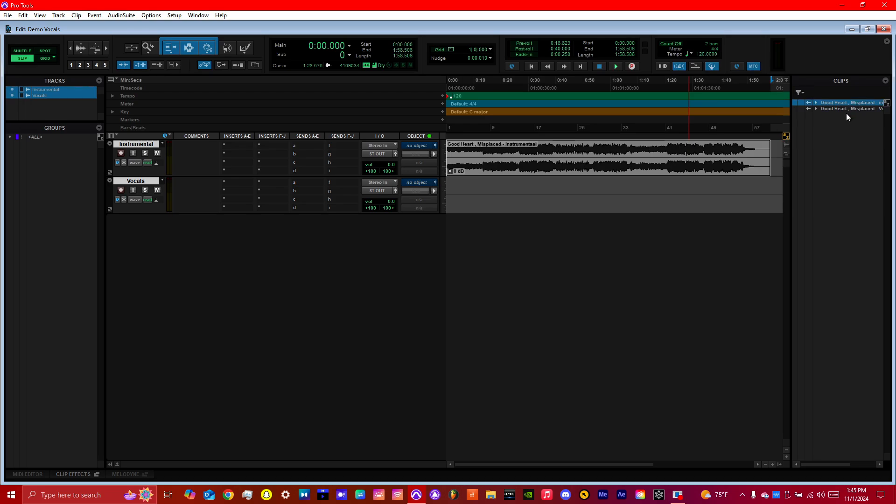
{"action": "left_click_drag", "start_coordinate": [853, 109], "coordinate": [362, 182]}
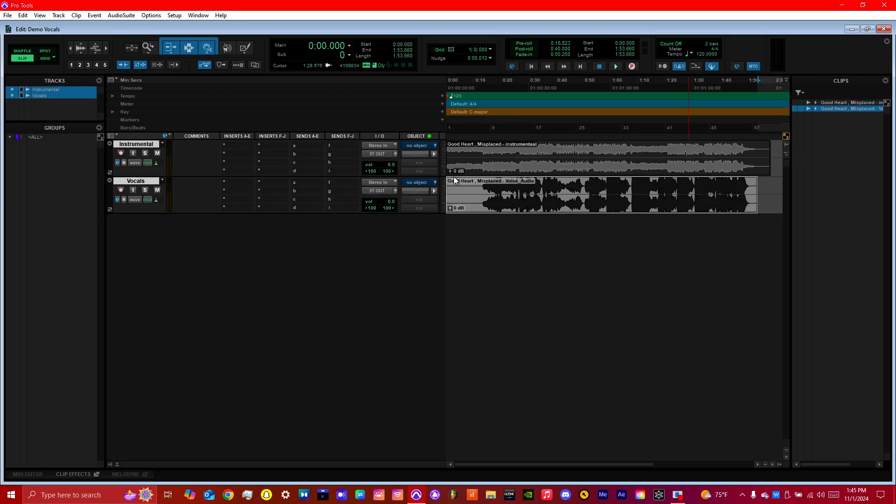
Rename the voice clip on the Vocals track as Vocals.
{"action": "right_click", "coordinate": [517, 197]}
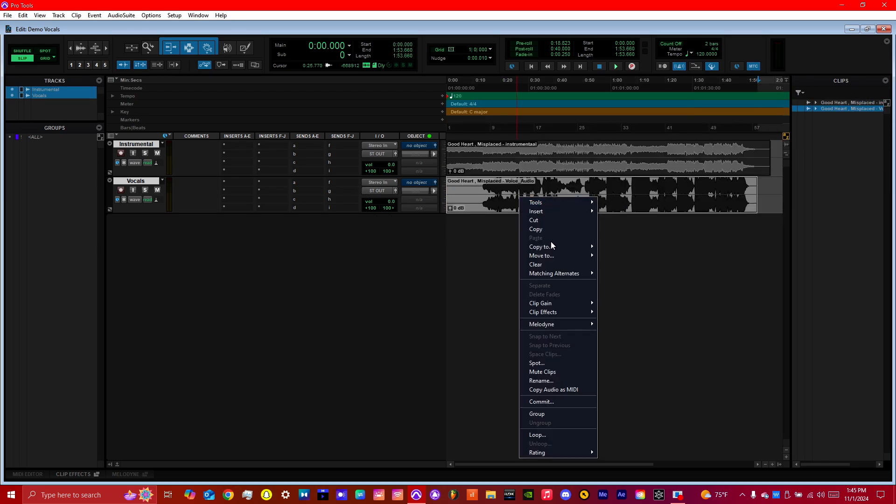
{"action": "left_click", "coordinate": [543, 381]}
{"action": "type", "text": "Vocals"}
{"action": "key", "text": "Return"}
Rename the clip on the Instrumental track as Instrumental.
{"action": "right_click", "coordinate": [507, 163]}
{"action": "left_click", "coordinate": [516, 344]}
{"action": "type", "text": "Instrumental"}
{"action": "key", "text": "Return"}
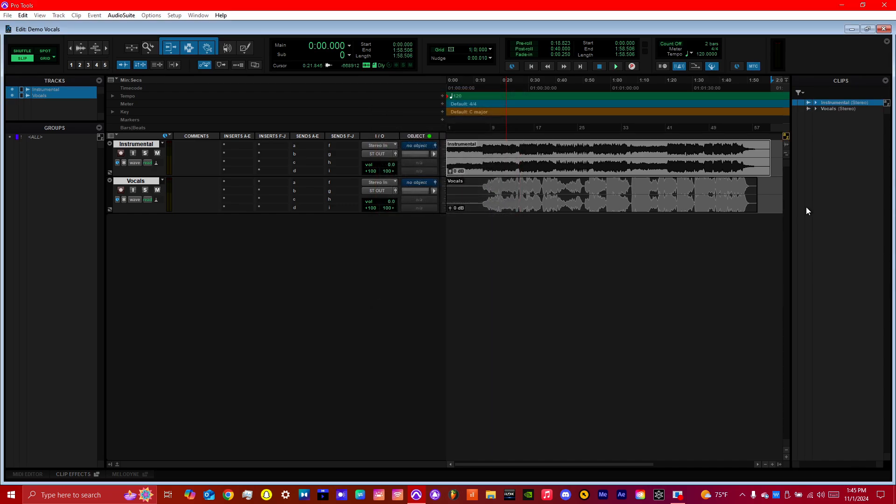
Collapse the Clips list to widen the timeline.
{"action": "left_click_drag", "start_coordinate": [790, 186], "coordinate": [874, 191]}
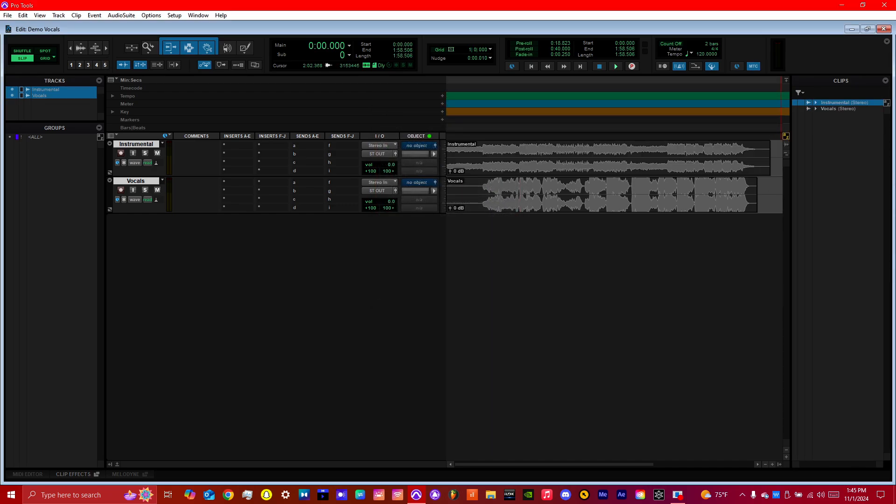
Play the session from the start and from about 0:15 to check the mix levels, and stop playback.
{"action": "left_click", "coordinate": [530, 67]}
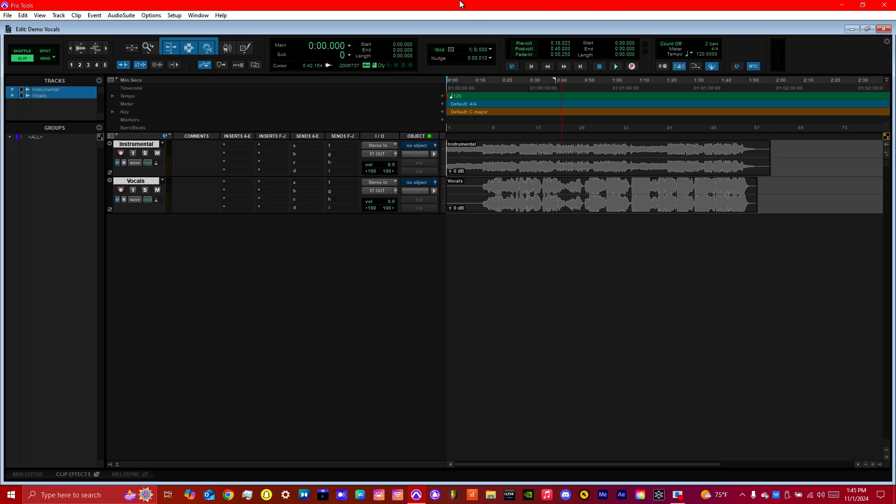
{"action": "key", "text": "space"}
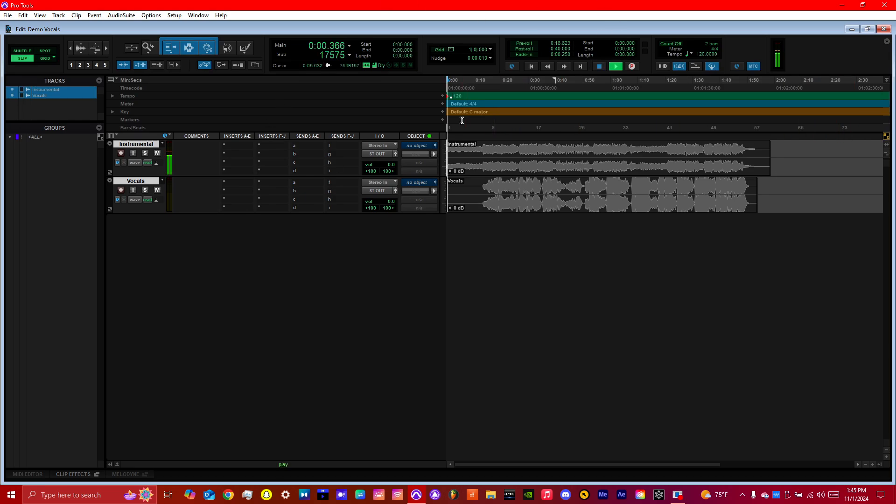
{"action": "left_click", "coordinate": [488, 83]}
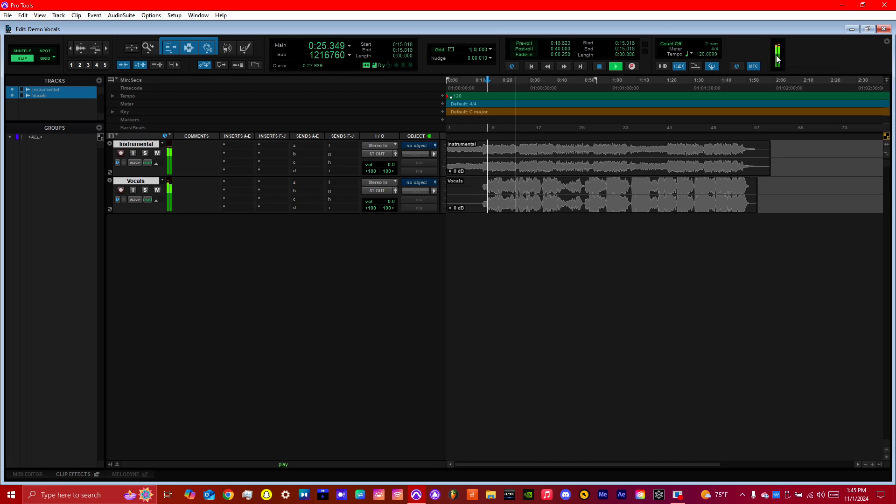
{"action": "key", "text": "space"}
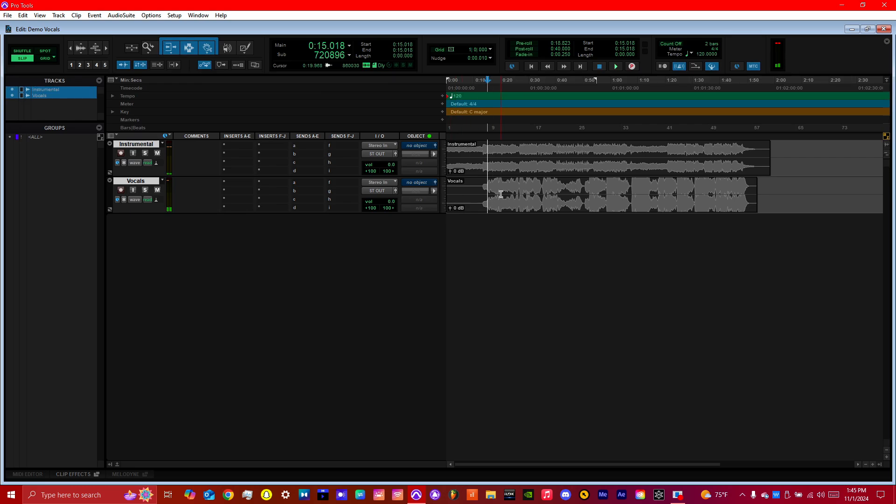
{"action": "left_click", "coordinate": [486, 86]}
{"action": "left_click_drag", "start_coordinate": [486, 85], "coordinate": [507, 85]}
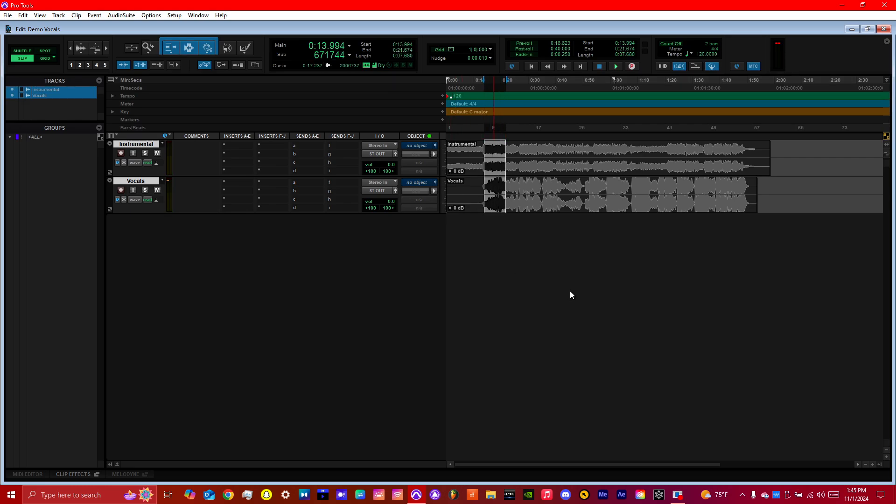
{"action": "left_click_drag", "start_coordinate": [478, 185], "coordinate": [712, 197]}
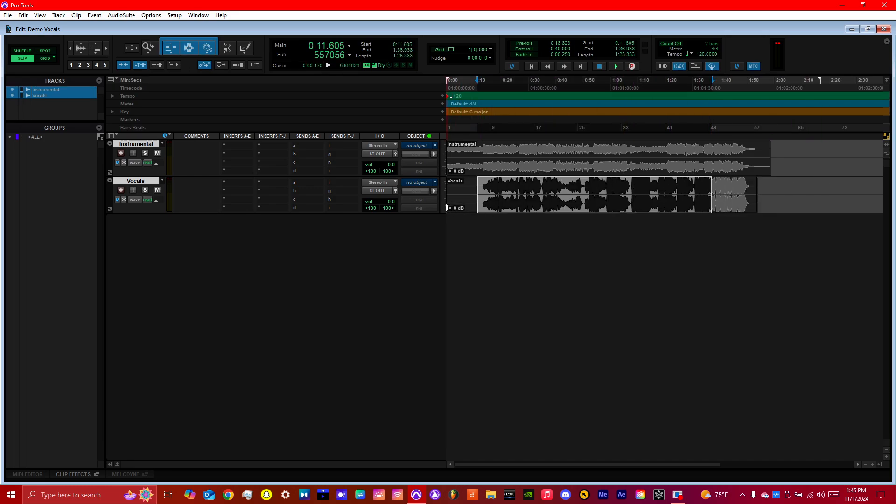
Lower the Vocals clip gain to -1.8 dB and audition the mix from about 0:10.
{"action": "left_click_drag", "start_coordinate": [449, 207], "coordinate": [450, 212]}
{"action": "left_click_drag", "start_coordinate": [447, 210], "coordinate": [444, 208]}
{"action": "left_click", "coordinate": [477, 93]}
{"action": "key", "text": "space"}
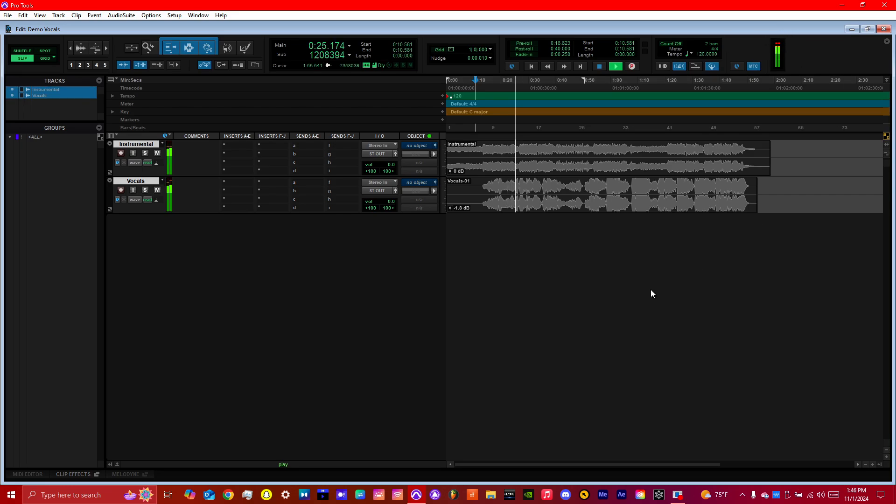
{"action": "key", "text": "space"}
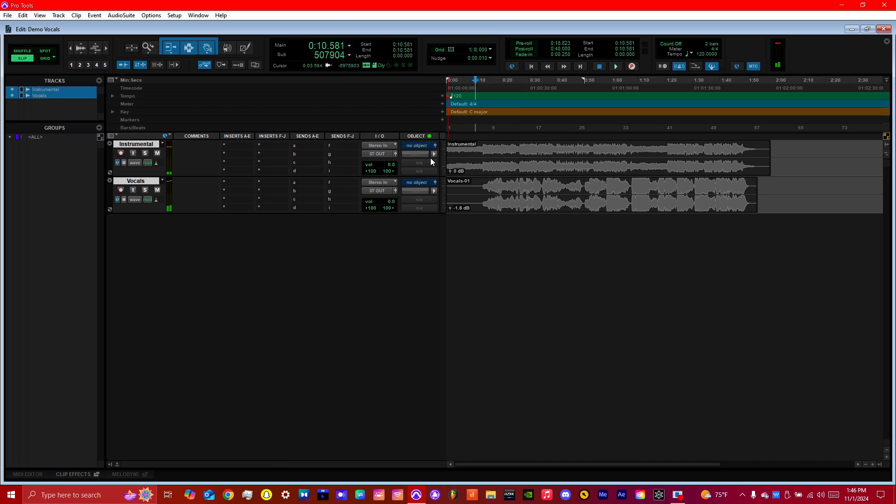
Insert the stereo PuigTec EQP1A equalizer in the first insert slot of the Vocals track and move its window below the tracks.
{"action": "left_click", "coordinate": [245, 183]}
{"action": "mouse_move", "coordinate": [283, 221]}
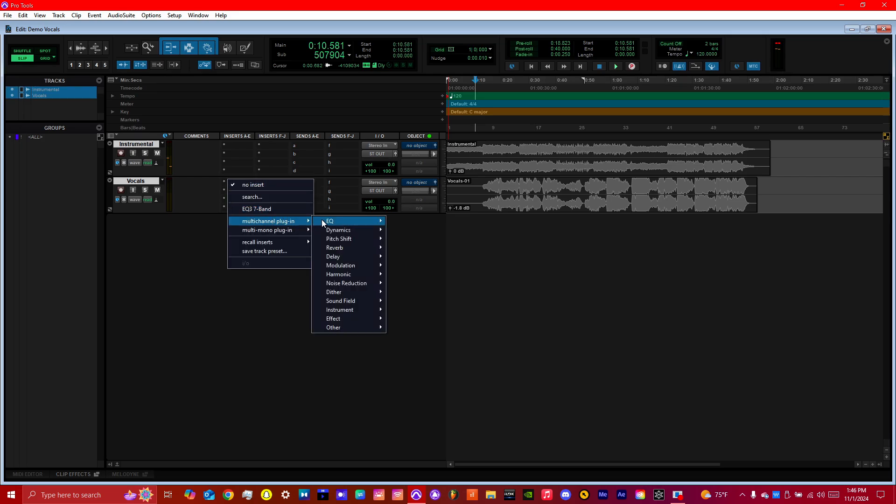
{"action": "mouse_move", "coordinate": [337, 221]}
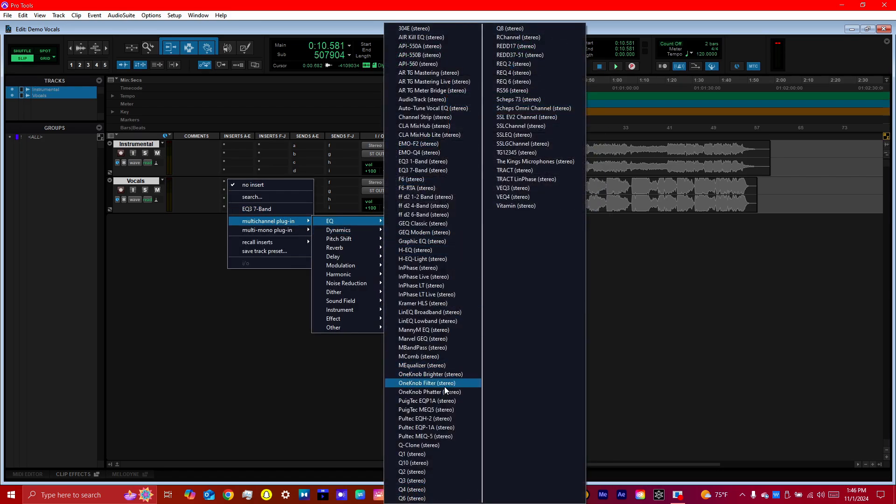
{"action": "left_click", "coordinate": [447, 403]}
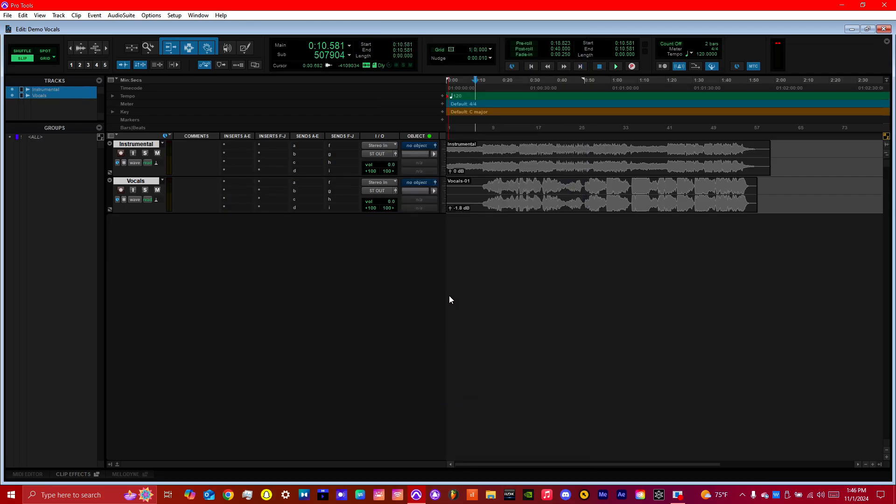
{"action": "left_click_drag", "start_coordinate": [484, 125], "coordinate": [435, 261]}
Audition the vocals through the PuigTec EQP1A and raise its low-frequency Boost to 3.0.
{"action": "key", "text": "space"}
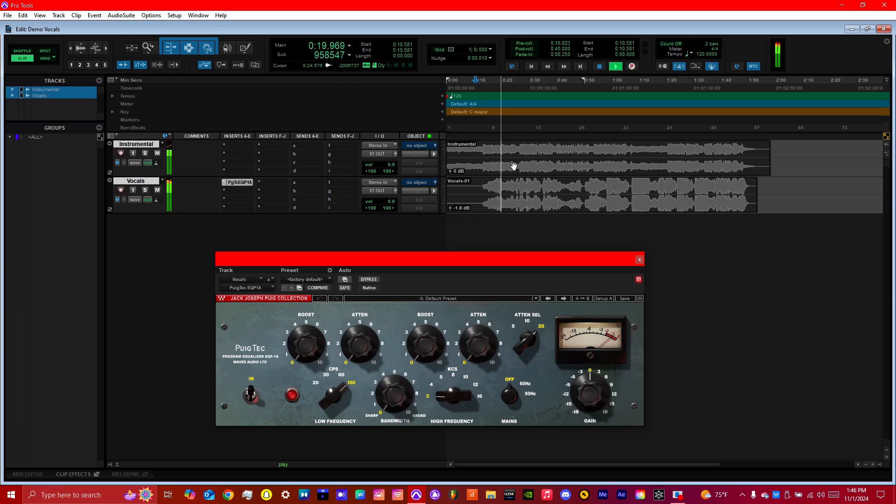
{"action": "key", "text": "space"}
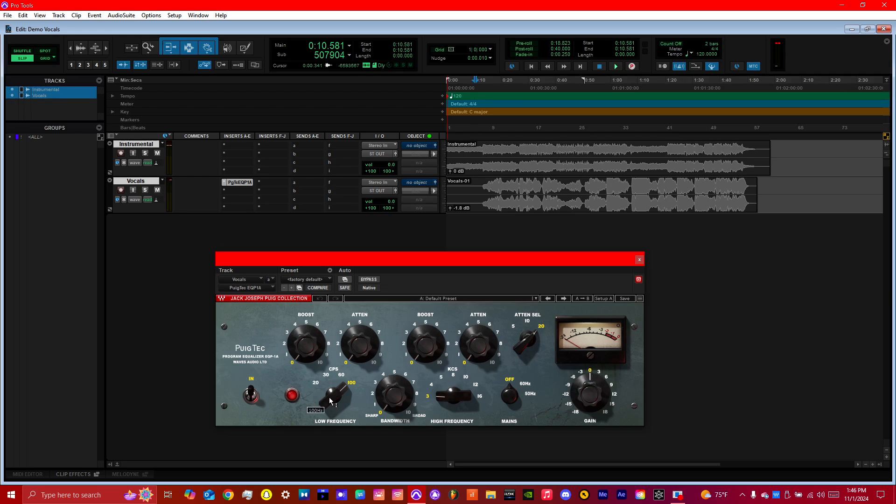
{"action": "left_click_drag", "start_coordinate": [305, 346], "coordinate": [305, 333]}
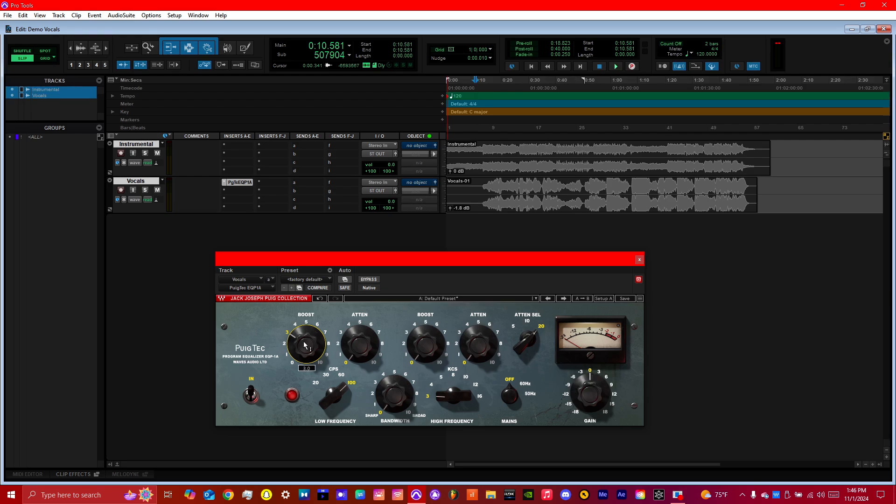
Audition the mix from about 0:17 and raise the PuigTec EQP1A's low-frequency Boost on the vocals to 4.0.
{"action": "key", "text": "space"}
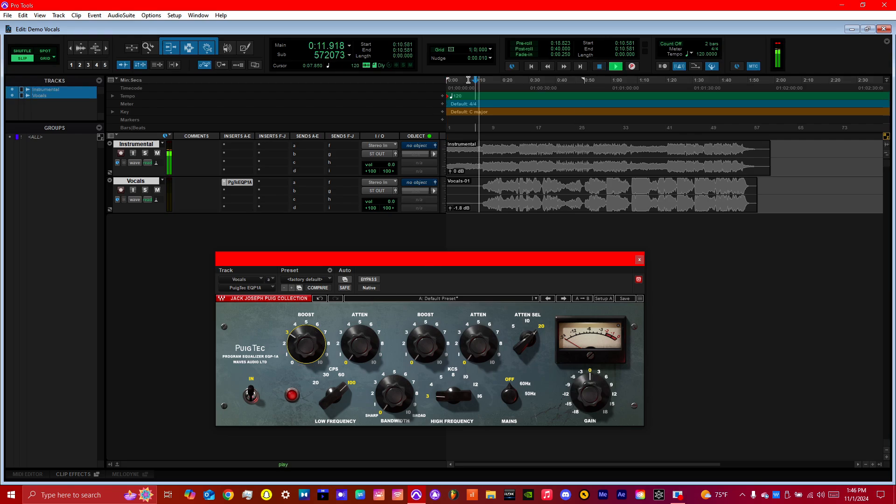
{"action": "left_click", "coordinate": [495, 83]}
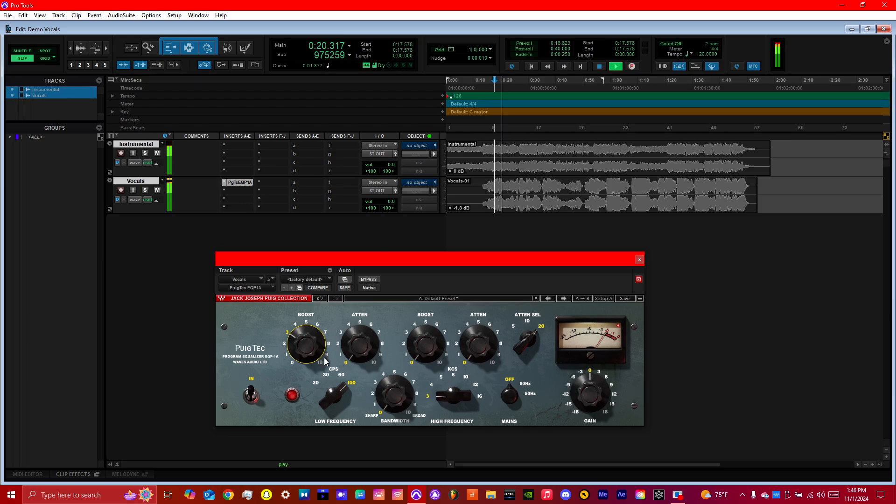
{"action": "mouse_move", "coordinate": [316, 355]}
{"action": "left_mouse_down"}
{"action": "mouse_move", "coordinate": [316, 304]}
{"action": "mouse_move", "coordinate": [316, 346]}
{"action": "left_mouse_up"}
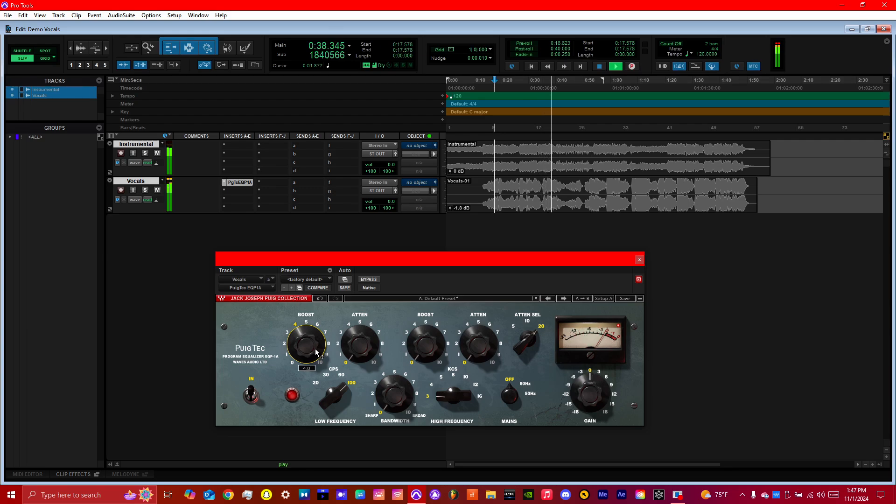
{"action": "key", "text": "space"}
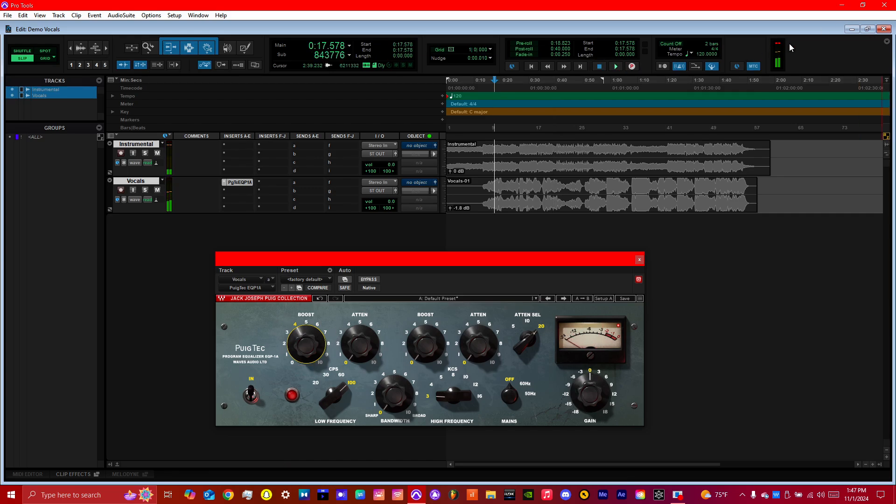
Play the mix and lower the PuigTec EQP1A's output Gain to -6, then stop playback.
{"action": "key", "text": "space"}
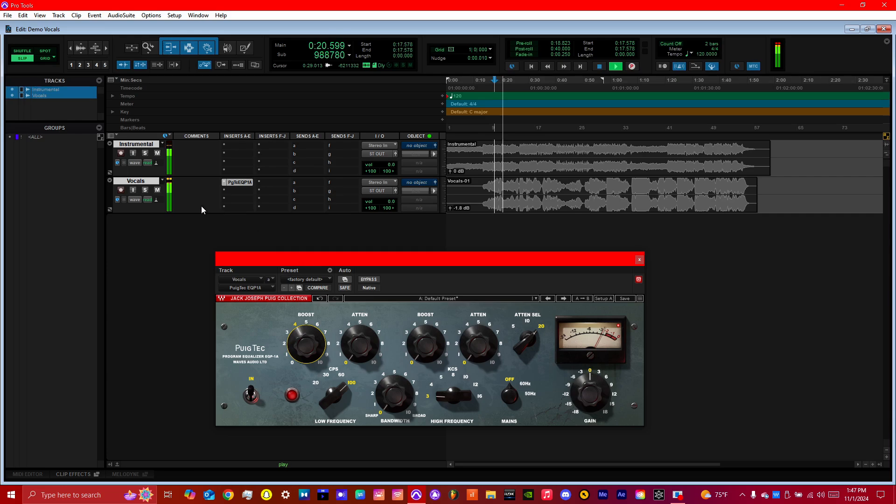
{"action": "left_click_drag", "start_coordinate": [582, 389], "coordinate": [581, 406]}
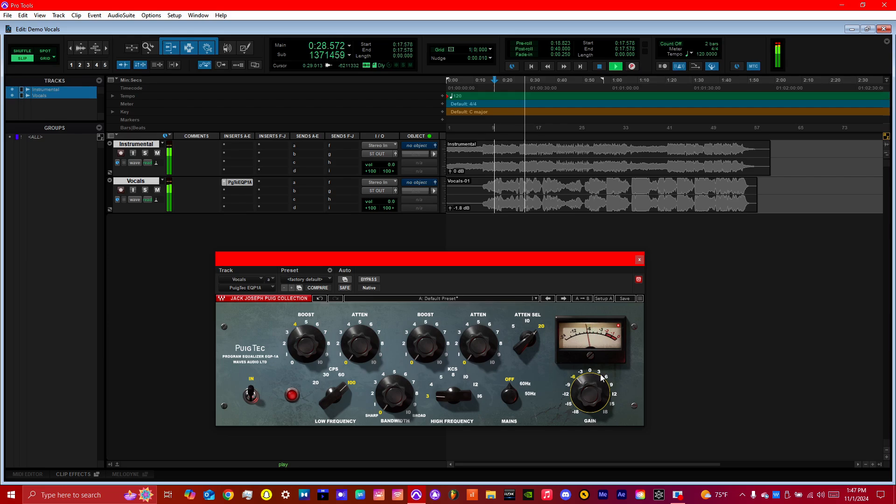
{"action": "mouse_move", "coordinate": [584, 392]}
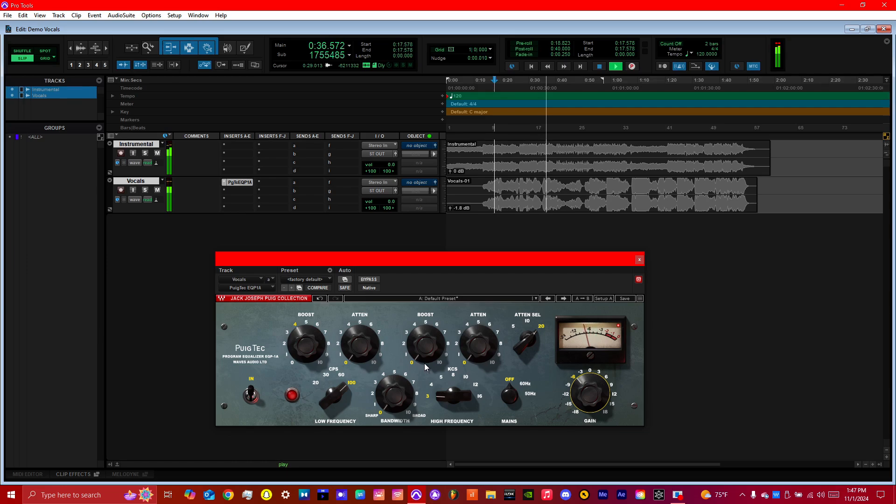
{"action": "key", "text": "space"}
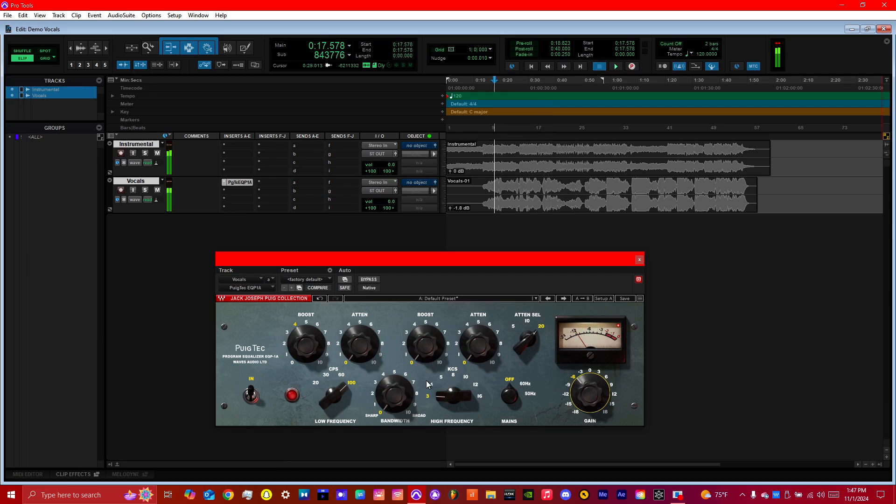
Set the PuigTec's High Frequency to 16, its high-frequency Boost to about 9 and its Bandwidth to 6 while auditioning.
{"action": "left_click_drag", "start_coordinate": [460, 399], "coordinate": [462, 378]}
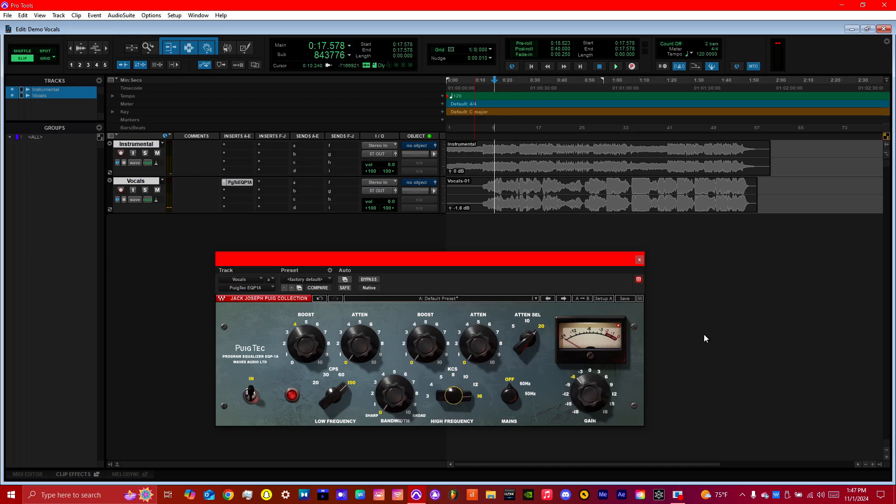
{"action": "key", "text": "space"}
{"action": "left_click_drag", "start_coordinate": [427, 347], "coordinate": [427, 338]}
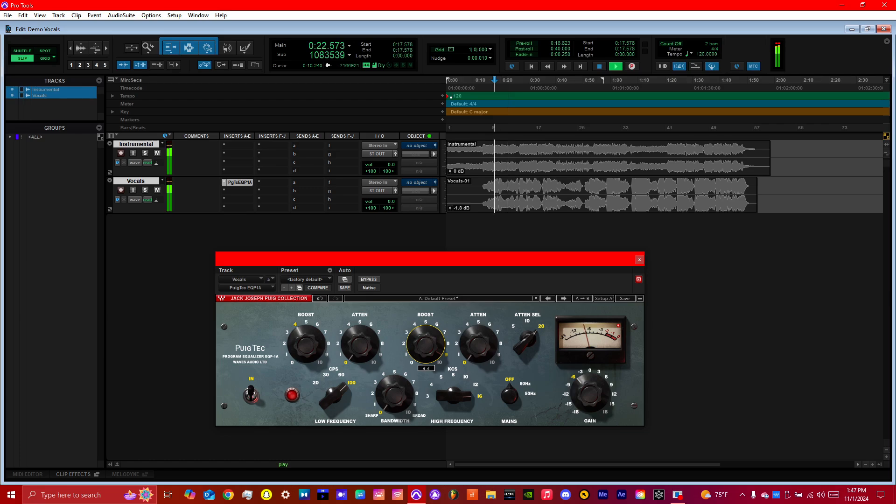
{"action": "mouse_move", "coordinate": [386, 403]}
{"action": "left_mouse_down"}
{"action": "mouse_move", "coordinate": [386, 395]}
{"action": "mouse_move", "coordinate": [386, 407]}
{"action": "left_mouse_up"}
{"action": "key", "text": "space"}
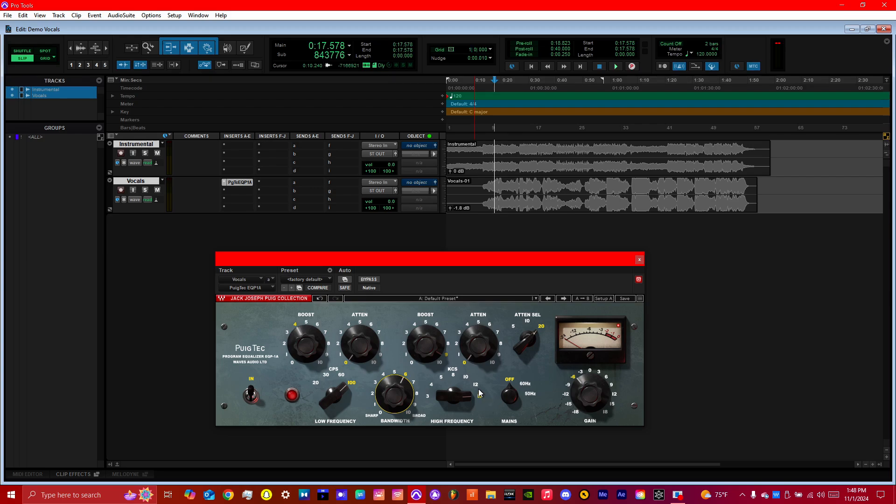
Audition the equalized vocals from about 0:17, then close the PuigTec EQP1A window and stop playback.
{"action": "left_click_drag", "start_coordinate": [397, 393], "coordinate": [397, 393]}
{"action": "key", "text": "space"}
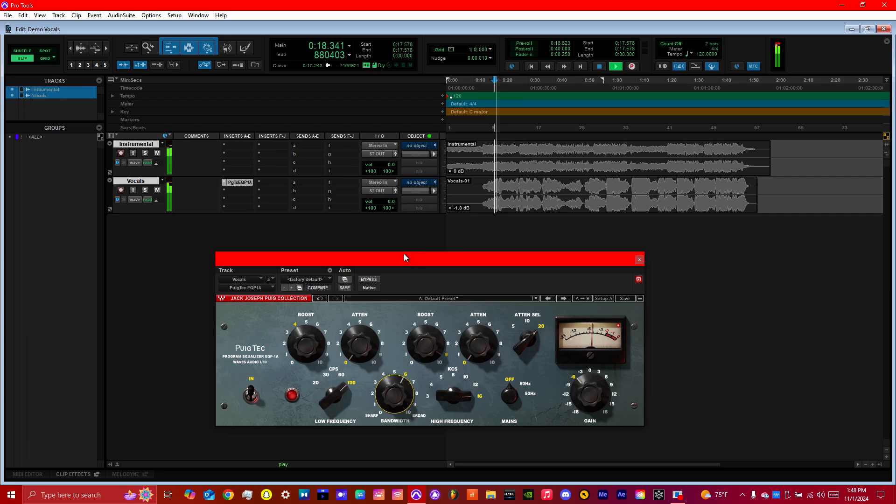
{"action": "left_click_drag", "start_coordinate": [417, 254], "coordinate": [413, 240]}
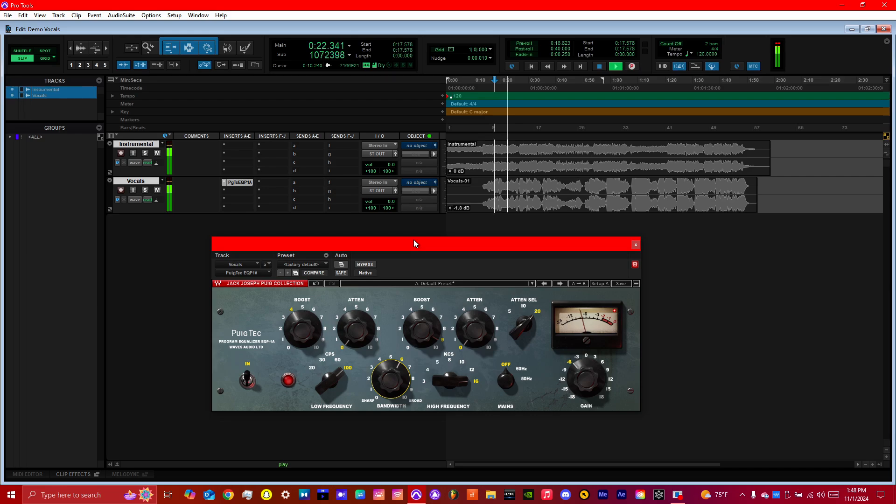
{"action": "left_click_drag", "start_coordinate": [414, 240], "coordinate": [413, 241]}
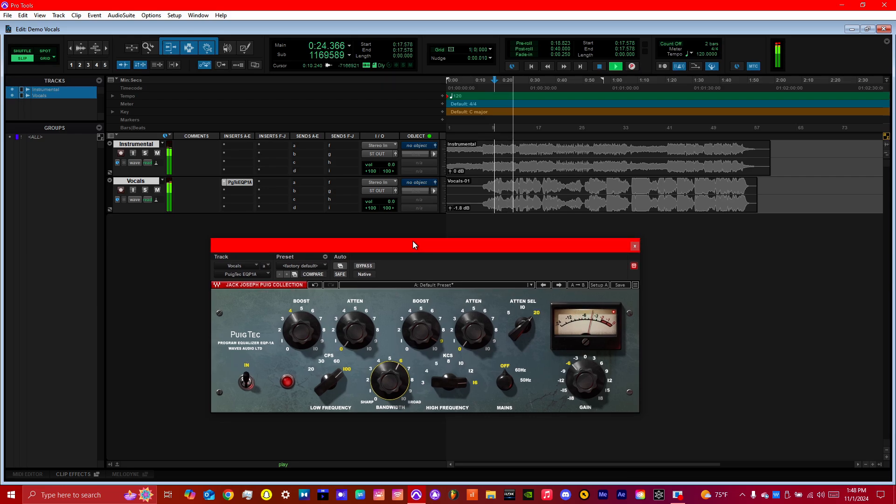
{"action": "left_click", "coordinate": [634, 246]}
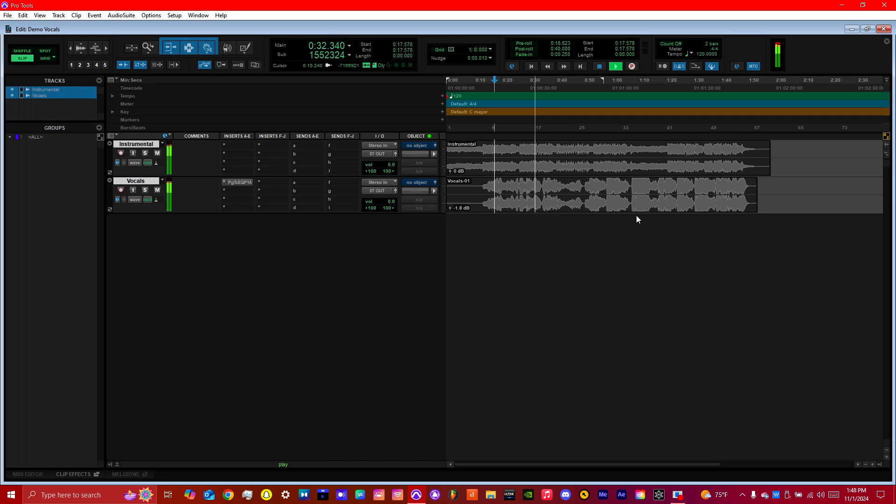
{"action": "key", "text": "space"}
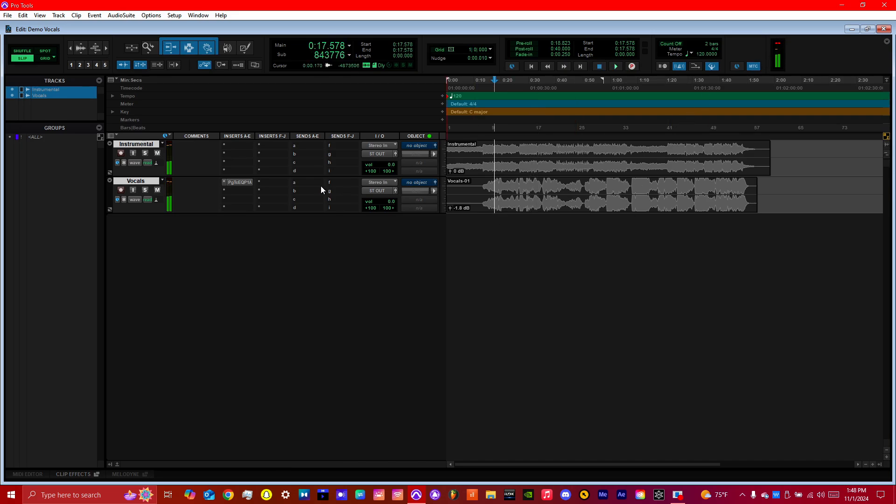
Insert the stereo DeEsser in the Vocals track's second insert slot and load its Male Ess preset.
{"action": "left_click", "coordinate": [245, 192]}
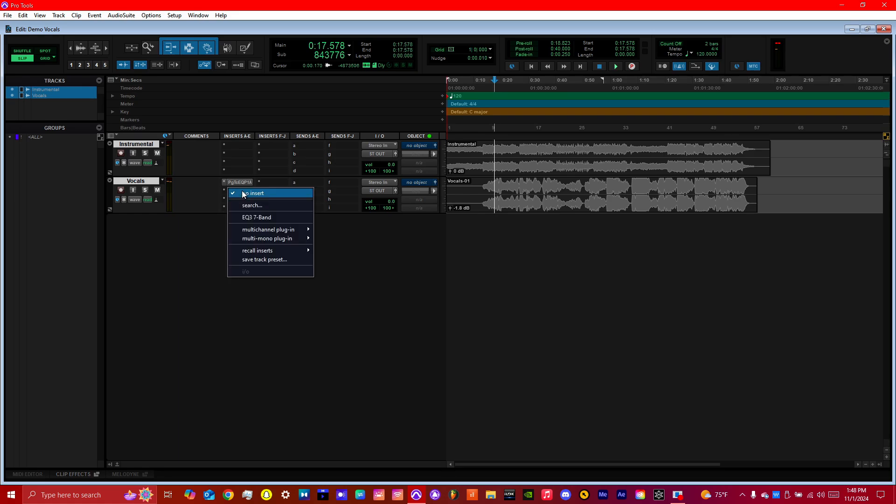
{"action": "mouse_move", "coordinate": [271, 230]}
{"action": "mouse_move", "coordinate": [349, 230]}
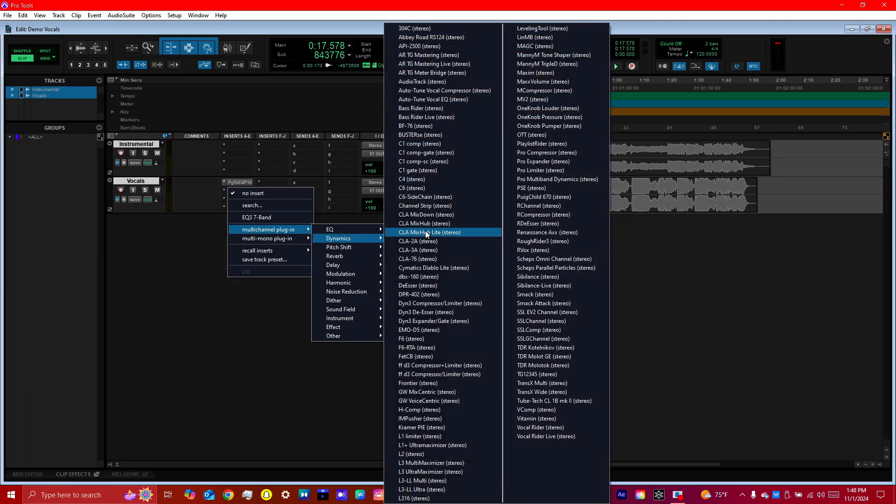
{"action": "left_click", "coordinate": [431, 286]}
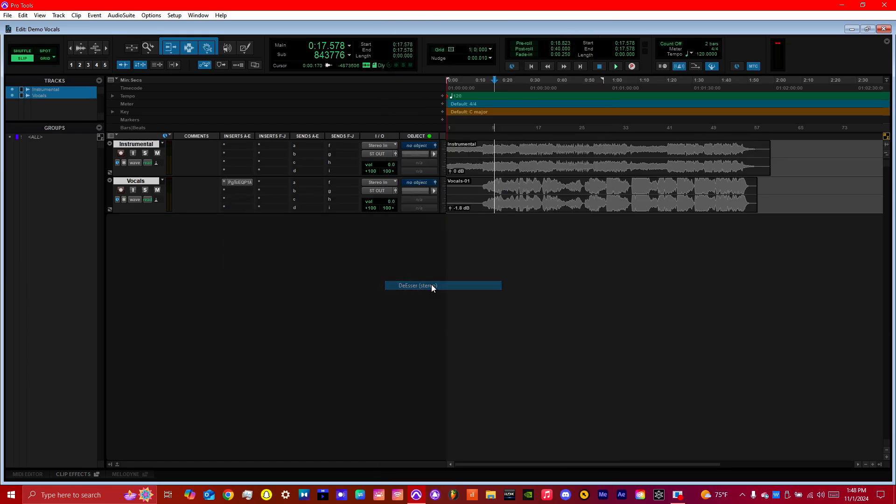
{"action": "left_click_drag", "start_coordinate": [337, 245], "coordinate": [368, 218]}
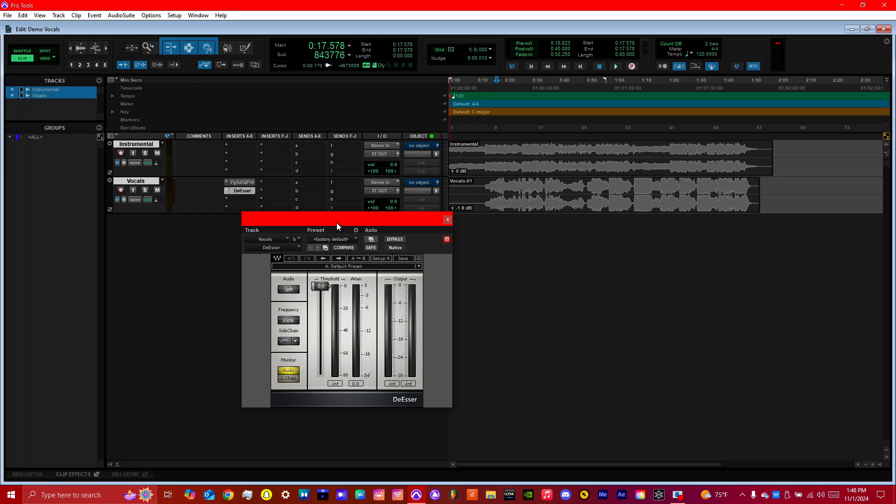
{"action": "left_click", "coordinate": [336, 264]}
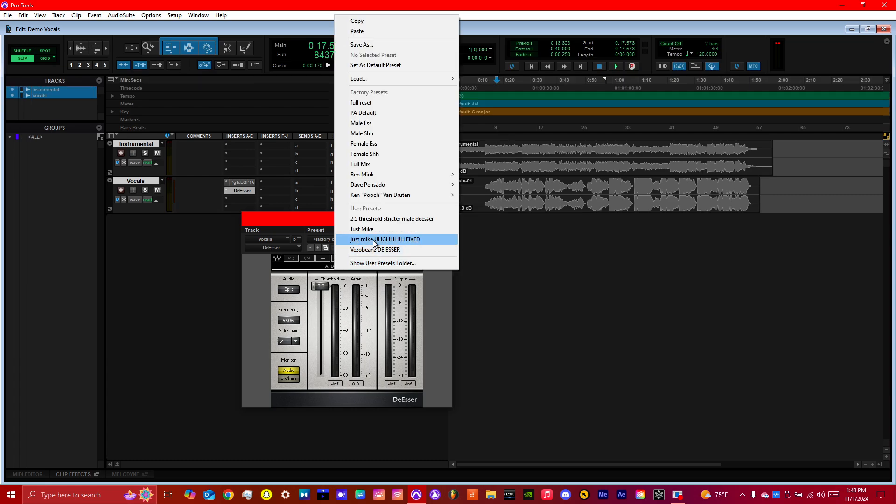
{"action": "left_click", "coordinate": [376, 125]}
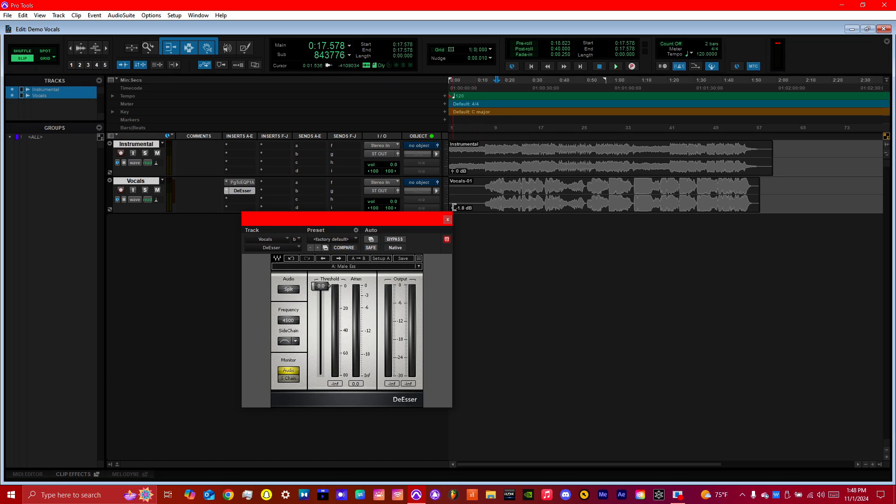
Insert the stereo F6-RTA equalizer in the Vocals track's third insert slot and move its window up for full view.
{"action": "left_click", "coordinate": [243, 196]}
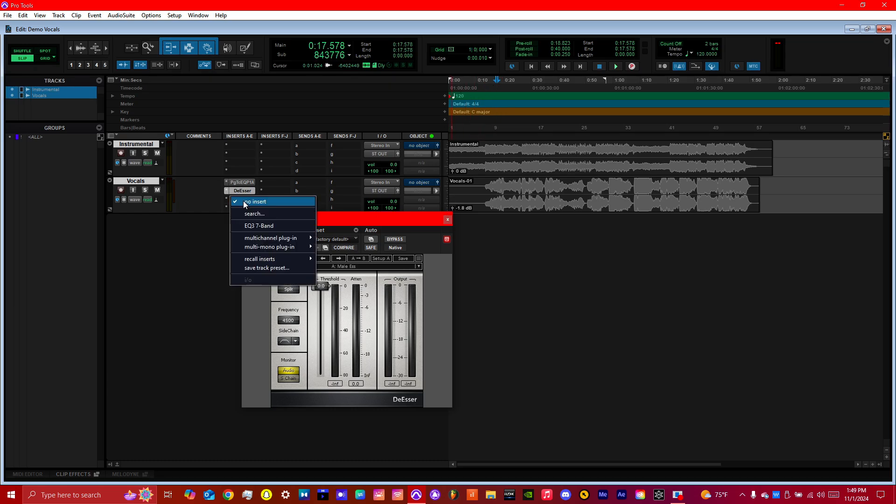
{"action": "mouse_move", "coordinate": [275, 238]}
{"action": "mouse_move", "coordinate": [348, 247]}
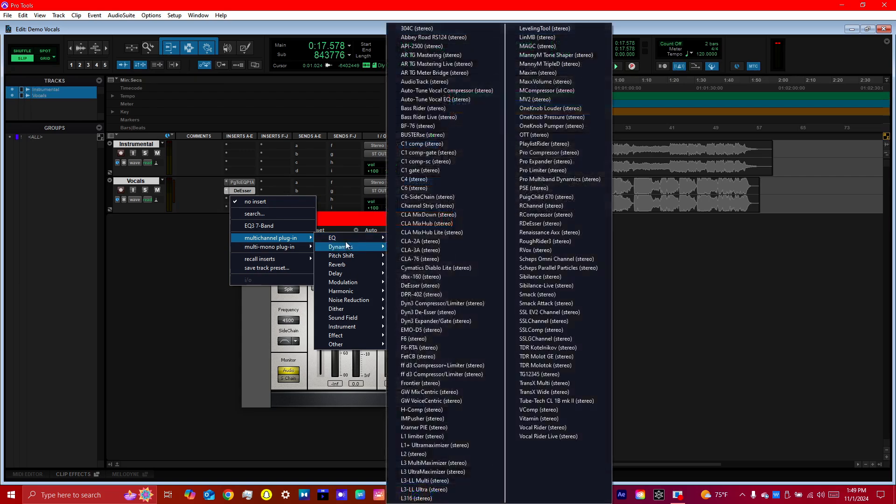
{"action": "left_click", "coordinate": [430, 189]}
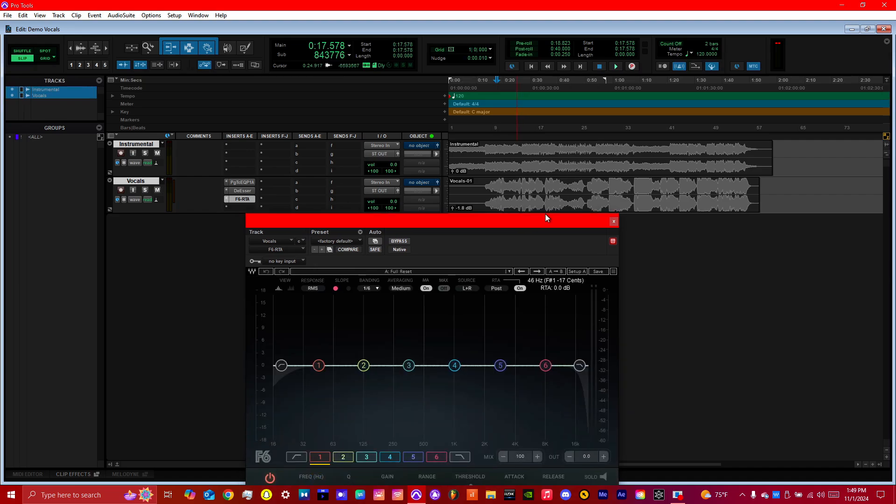
{"action": "left_click_drag", "start_coordinate": [528, 221], "coordinate": [524, 173]}
Audition the vocals and shape band 6 of the F6-RTA into a narrow, strong high-frequency boost.
{"action": "key", "text": "space"}
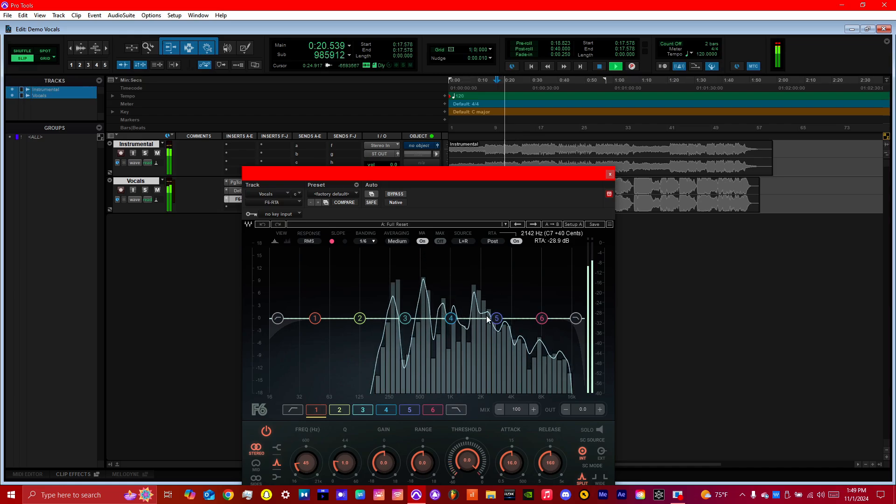
{"action": "left_click", "coordinate": [541, 319]}
{"action": "mouse_move", "coordinate": [541, 318]}
{"action": "left_mouse_down"}
{"action": "mouse_move", "coordinate": [527, 260]}
{"action": "mouse_move", "coordinate": [530, 308]}
{"action": "left_mouse_up"}
{"action": "key", "text": "space"}
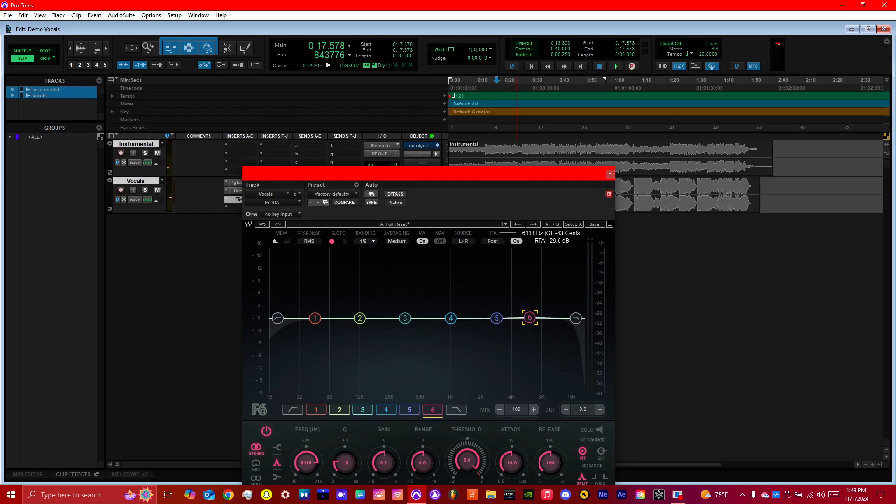
{"action": "left_click_drag", "start_coordinate": [530, 318], "coordinate": [550, 257]}
{"action": "left_click_drag", "start_coordinate": [345, 463], "coordinate": [345, 451]}
Sweep the F6-RTA's band 6 boost to 5154 Hz at 17.3 dB while auditioning the vocals, including from about 1:10.
{"action": "key", "text": "space"}
{"action": "left_click_drag", "start_coordinate": [548, 252], "coordinate": [523, 246]}
{"action": "left_click", "coordinate": [640, 86]}
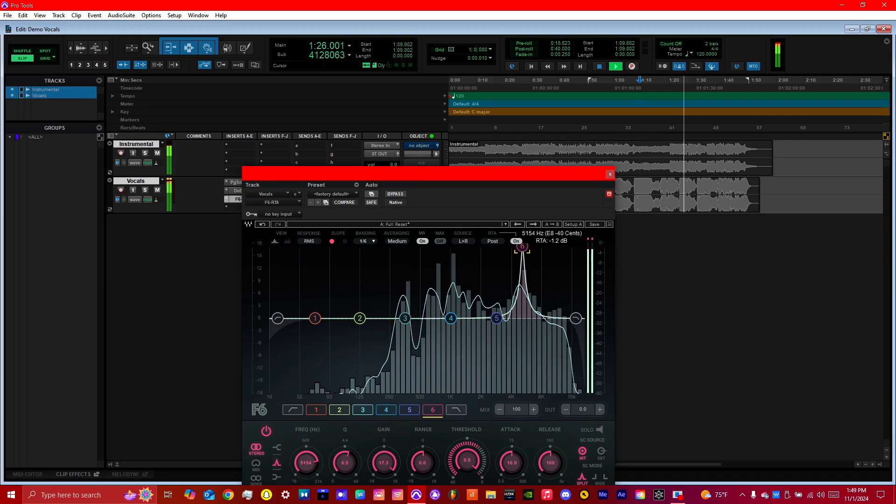
{"action": "key", "text": "space"}
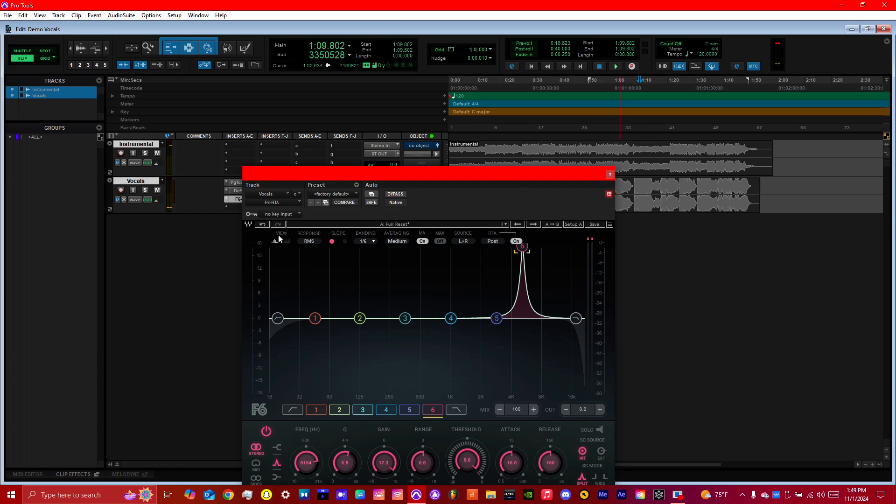
Remove the F6-RTA from the Vocals track's third insert slot.
{"action": "left_click", "coordinate": [267, 204]}
{"action": "left_click", "coordinate": [270, 206]}
{"action": "left_click", "coordinate": [270, 205]}
{"action": "left_click", "coordinate": [390, 263]}
Open the DeEsser on the Vocals track, set its Frequency to 5141 and start playback from about 1:10.
{"action": "left_click", "coordinate": [235, 191]}
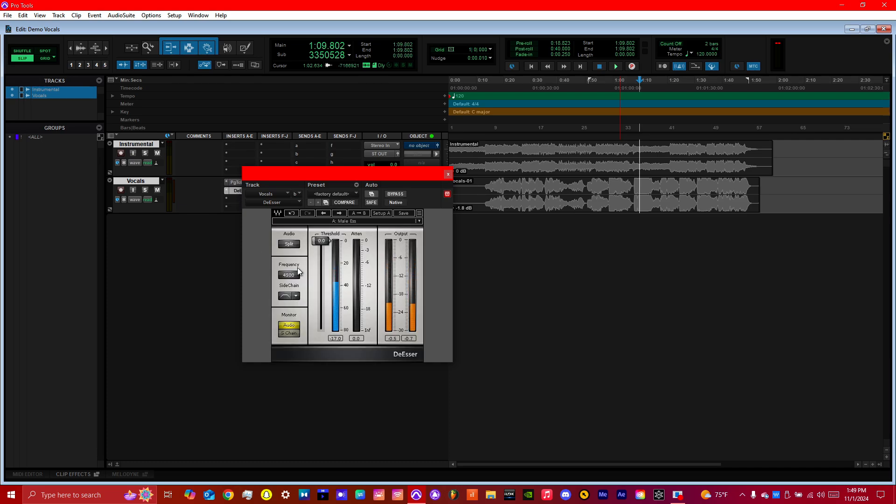
{"action": "left_click_drag", "start_coordinate": [297, 268], "coordinate": [298, 254]}
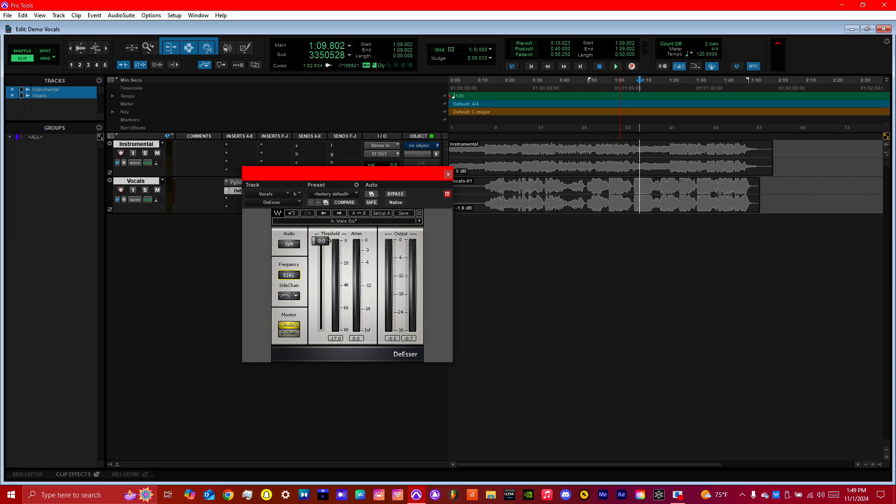
{"action": "key", "text": "space"}
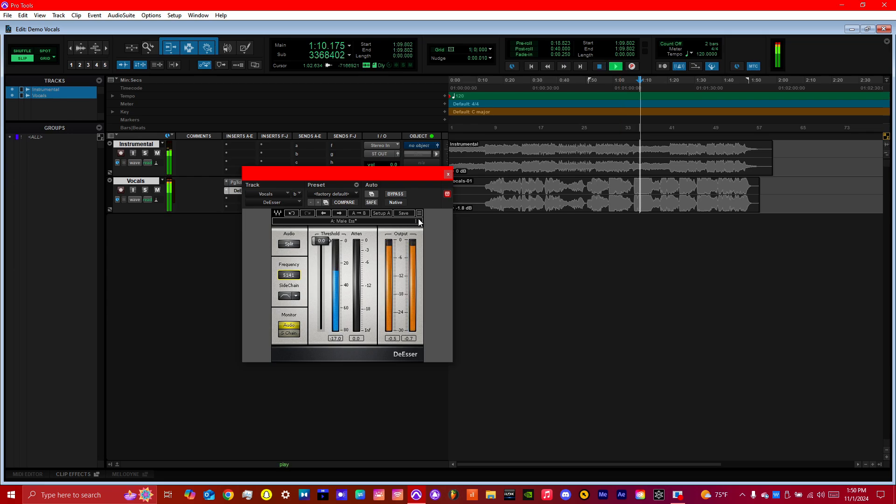
Try the DeEsser's Threshold at its minimum, then set it to -20.0 while auditioning from about 1:14.
{"action": "left_click_drag", "start_coordinate": [326, 243], "coordinate": [319, 326]}
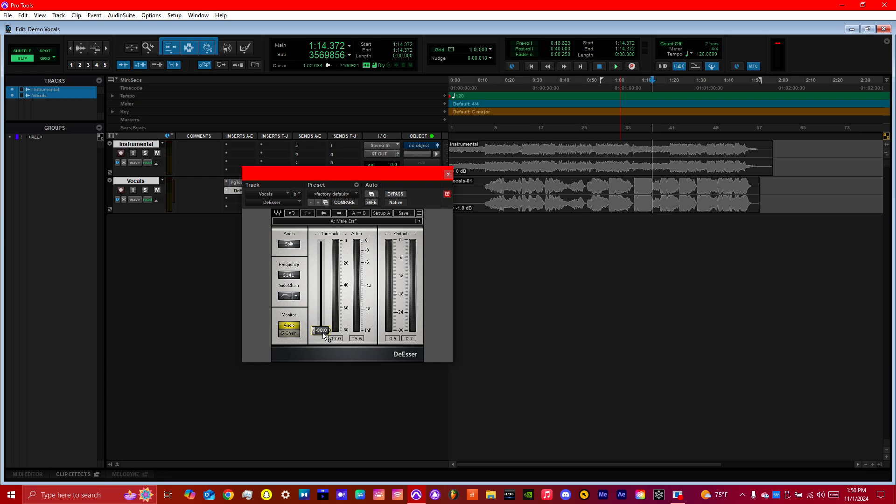
{"action": "key", "text": "space"}
{"action": "left_click_drag", "start_coordinate": [325, 336], "coordinate": [326, 264]}
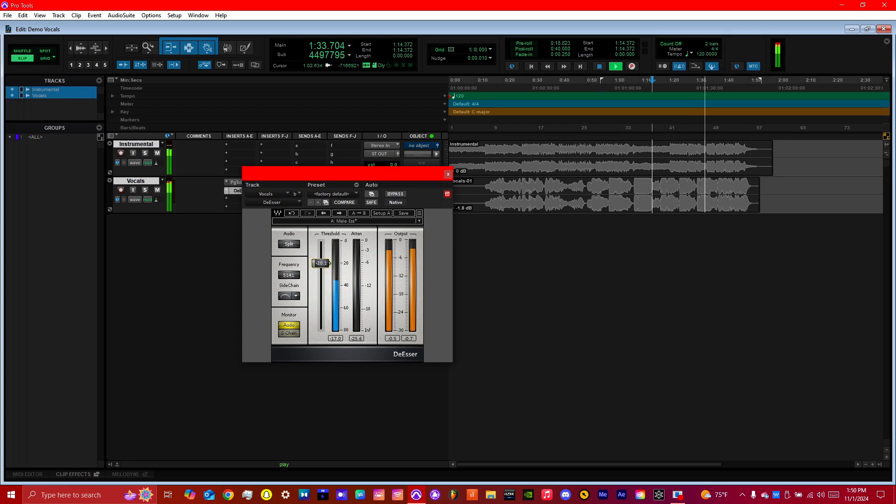
{"action": "left_click_drag", "start_coordinate": [326, 265], "coordinate": [325, 265]}
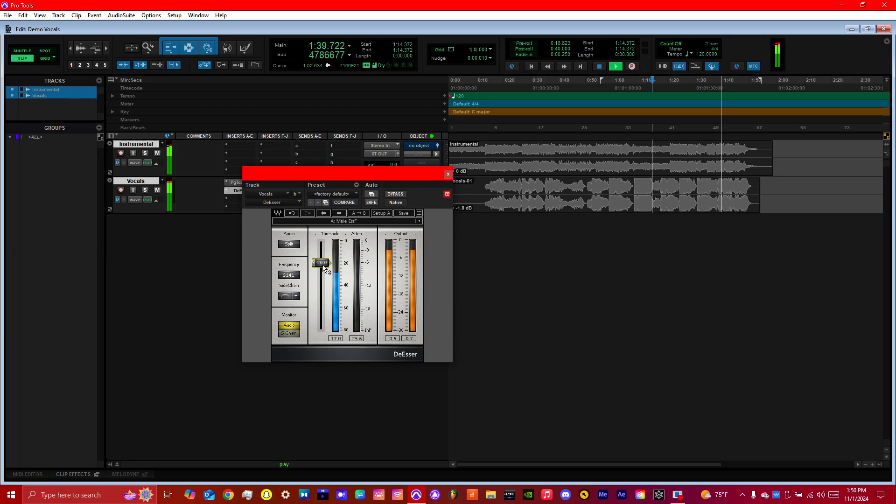
Stop playback, place the playback start at about 1:10 and close the DeEsser.
{"action": "key", "text": "space"}
{"action": "left_click", "coordinate": [641, 87]}
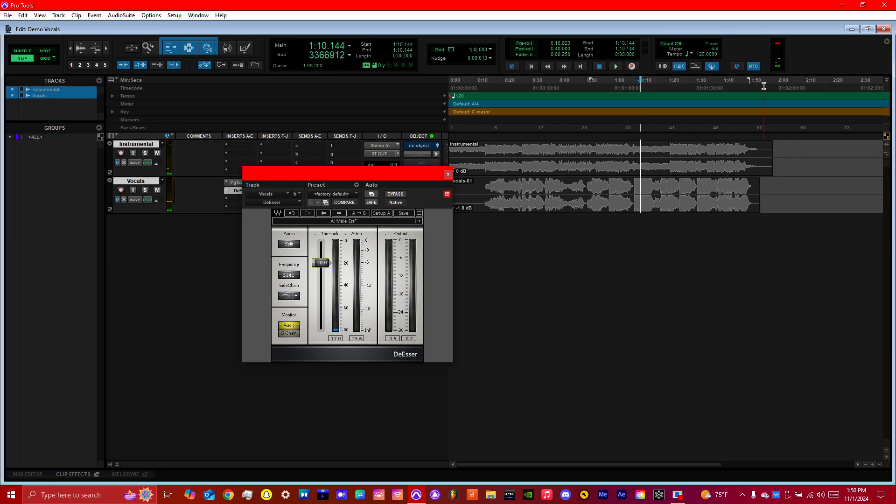
{"action": "left_click", "coordinate": [449, 174]}
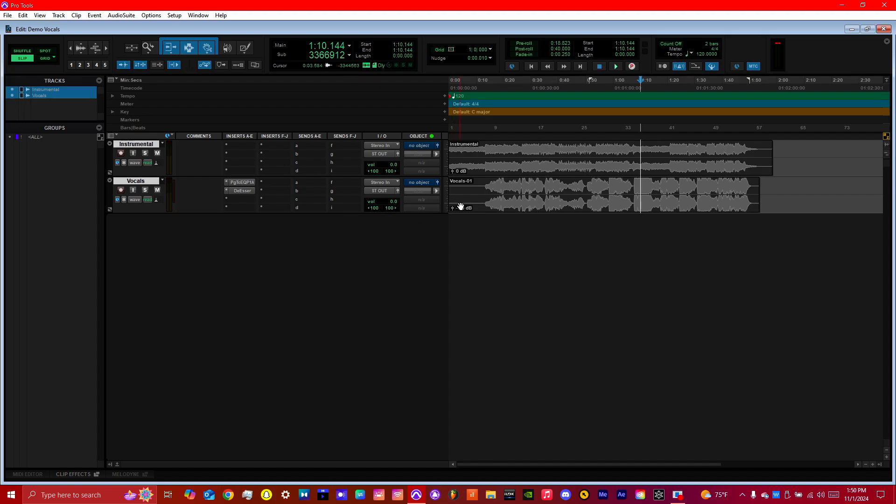
Lower the Vocals clip gain to -2.8 dB and audition the mix from about 1:06.
{"action": "left_click_drag", "start_coordinate": [452, 208], "coordinate": [453, 208]}
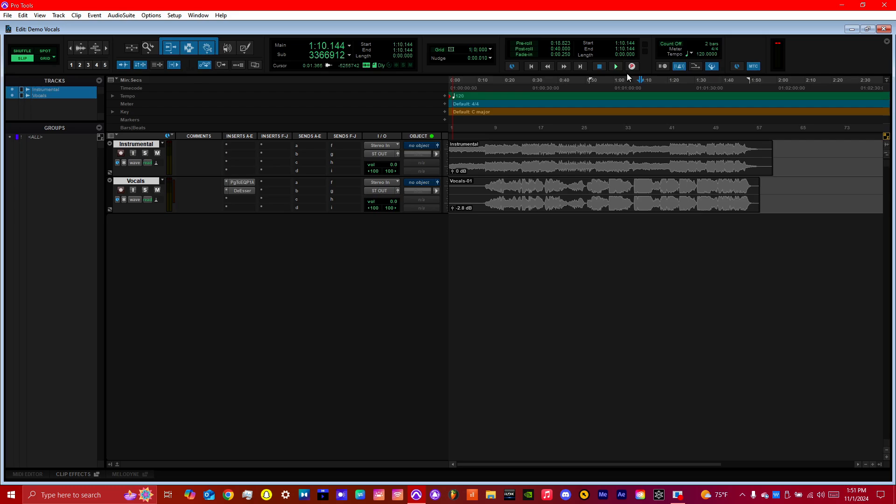
{"action": "left_click", "coordinate": [631, 88]}
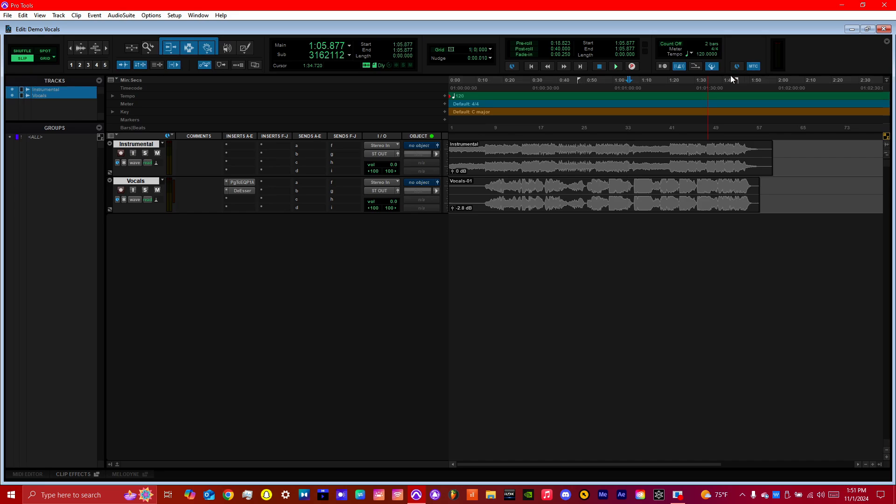
{"action": "key", "text": "space"}
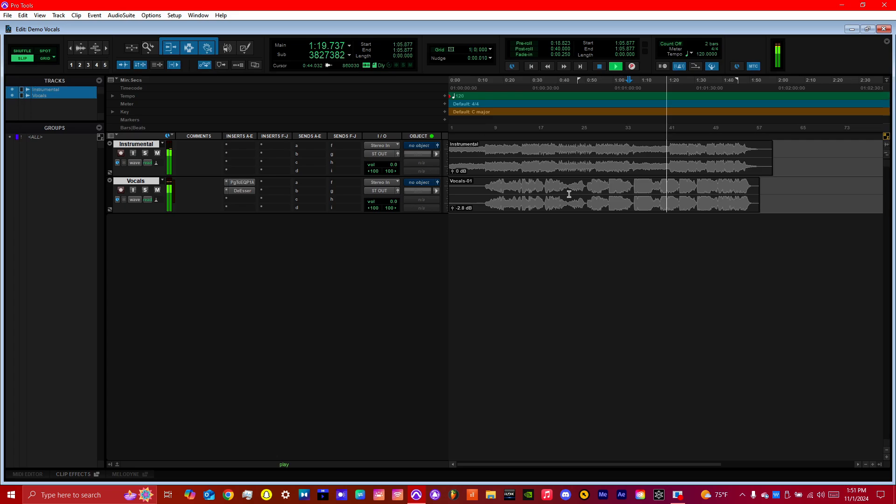
{"action": "key", "text": "space"}
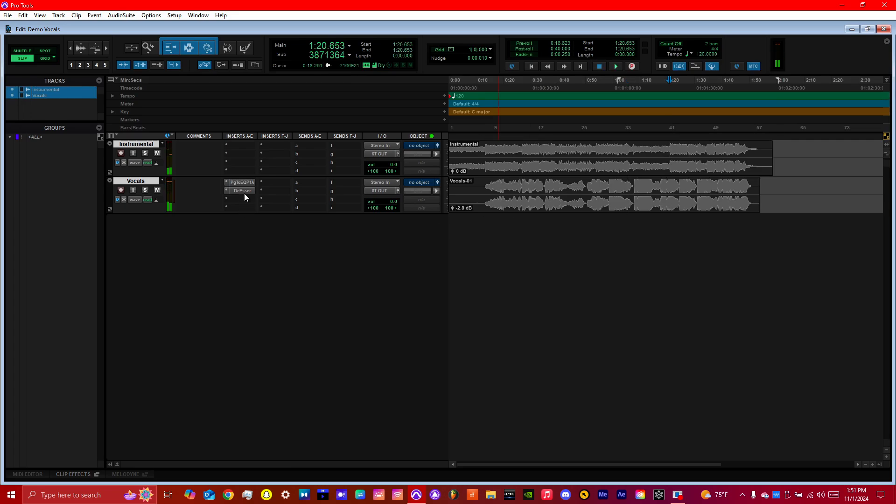
Move the DeEsser ahead of the PuigTec EQ in the Vocals insert chain and audition from about 1:20.
{"action": "left_click_drag", "start_coordinate": [243, 192], "coordinate": [245, 184]}
{"action": "left_click", "coordinate": [244, 191]}
{"action": "left_click", "coordinate": [669, 175]}
{"action": "key", "text": "space"}
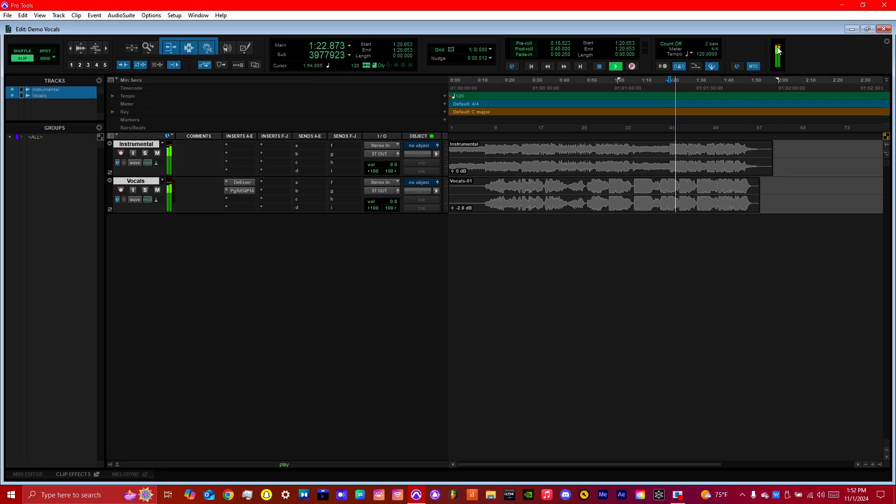
{"action": "key", "text": "space"}
Insert a stereo F6 in the Vocals track's third insert slot and place the playback start at about 0:27.
{"action": "left_click", "coordinate": [245, 201]}
{"action": "mouse_move", "coordinate": [271, 238]}
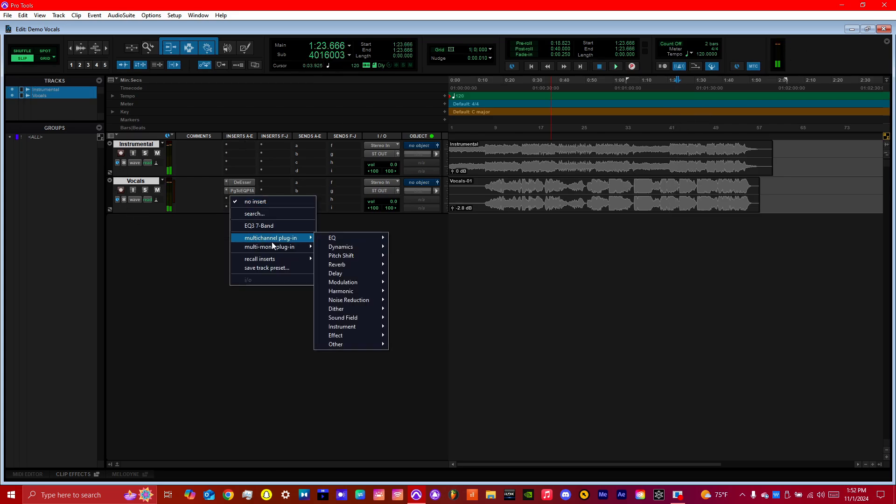
{"action": "mouse_move", "coordinate": [358, 247]}
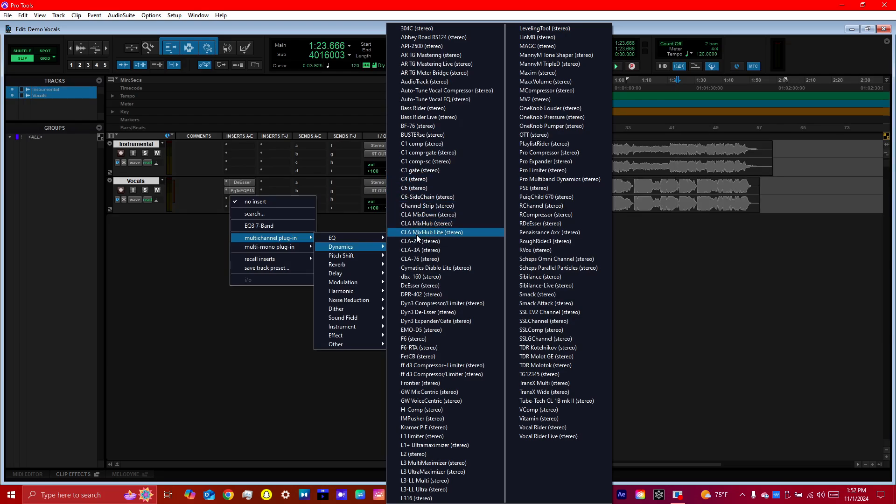
{"action": "left_click", "coordinate": [426, 181]}
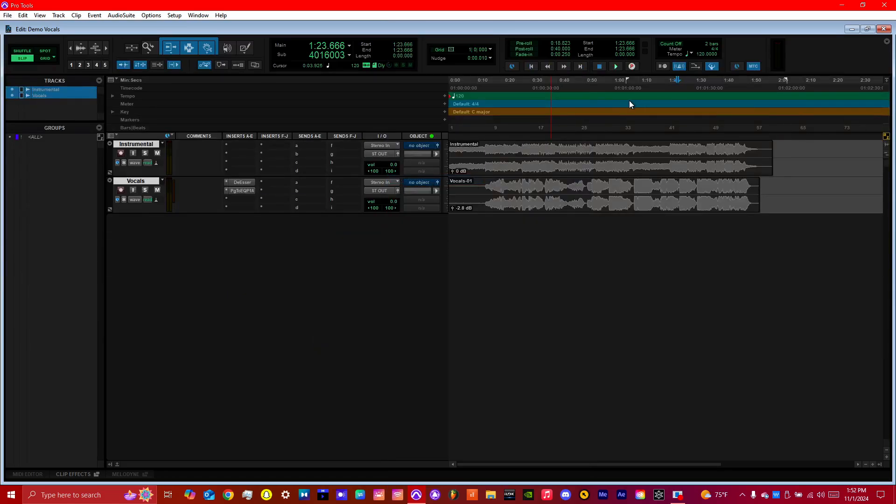
{"action": "left_click", "coordinate": [523, 85]}
{"action": "left_click_drag", "start_coordinate": [500, 169], "coordinate": [362, 113]}
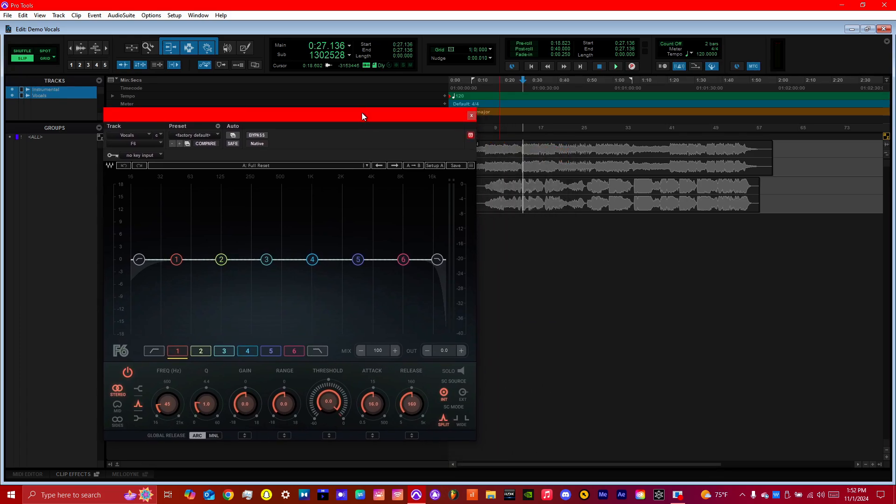
Sweep the F6's band 5 with a boost during playback, then leave it at 1922 Hz with a gain of 0.
{"action": "key", "text": "space"}
{"action": "left_click_drag", "start_coordinate": [358, 259], "coordinate": [349, 184]}
{"action": "left_click_drag", "start_coordinate": [345, 205], "coordinate": [341, 257]}
{"action": "left_click_drag", "start_coordinate": [245, 405], "coordinate": [246, 406]}
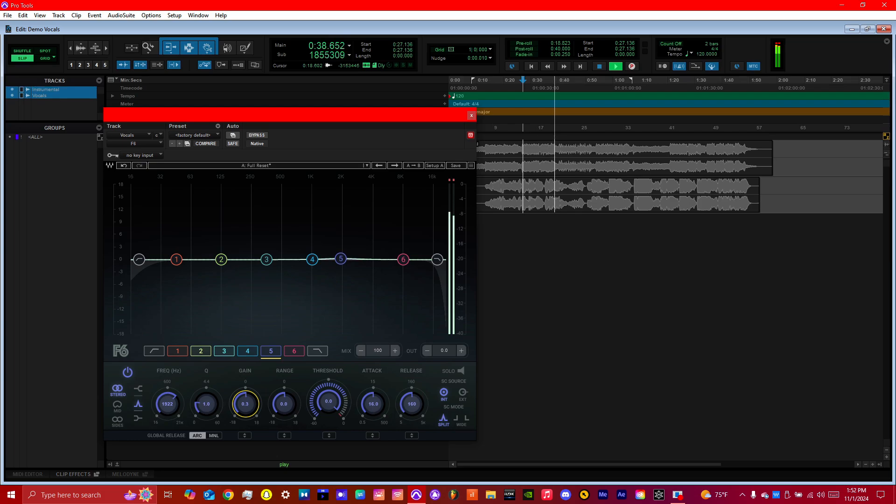
{"action": "type", "text": "0"}
{"action": "key", "text": "Return"}
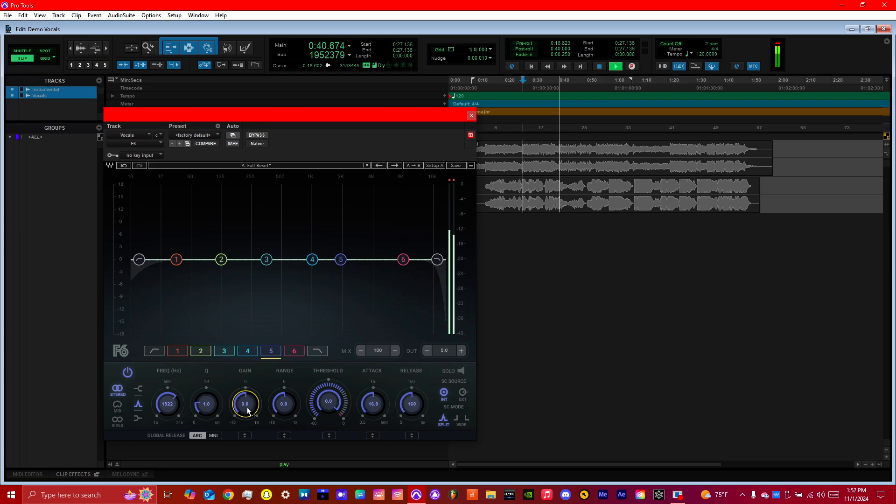
Set the F6's band 5 Threshold to -25.0 and its Range to -4.0.
{"action": "double_click", "coordinate": [343, 395]}
{"action": "key", "text": "Return"}
{"action": "left_click_drag", "start_coordinate": [337, 394], "coordinate": [337, 416]}
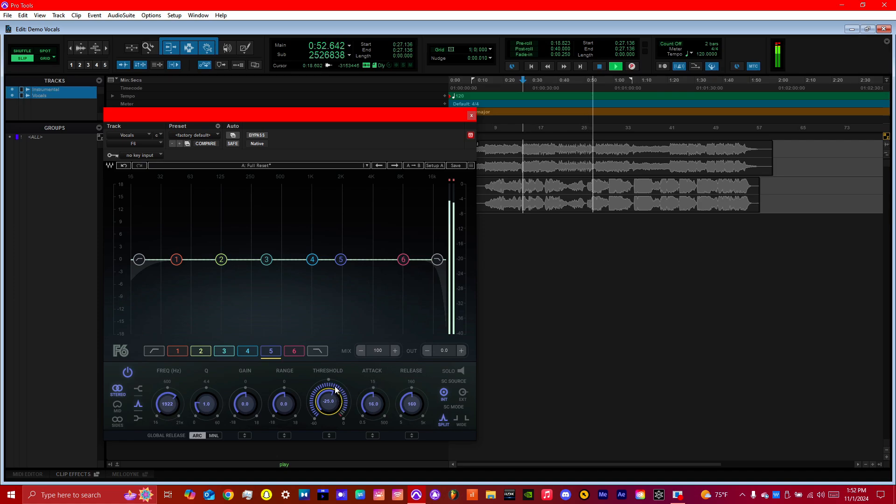
{"action": "left_click_drag", "start_coordinate": [286, 405], "coordinate": [286, 417]}
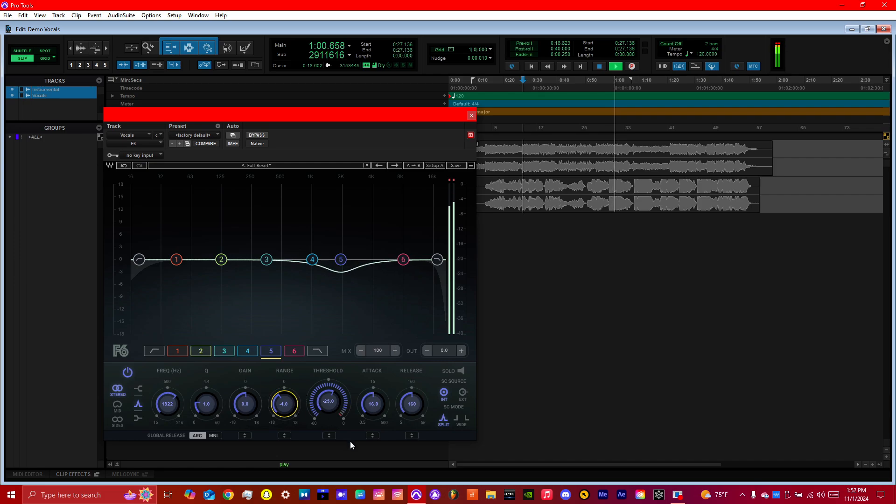
Try slow and fast Attack values on the F6's band 5 while auditioning, then set it to 57.4.
{"action": "left_click", "coordinate": [376, 402]}
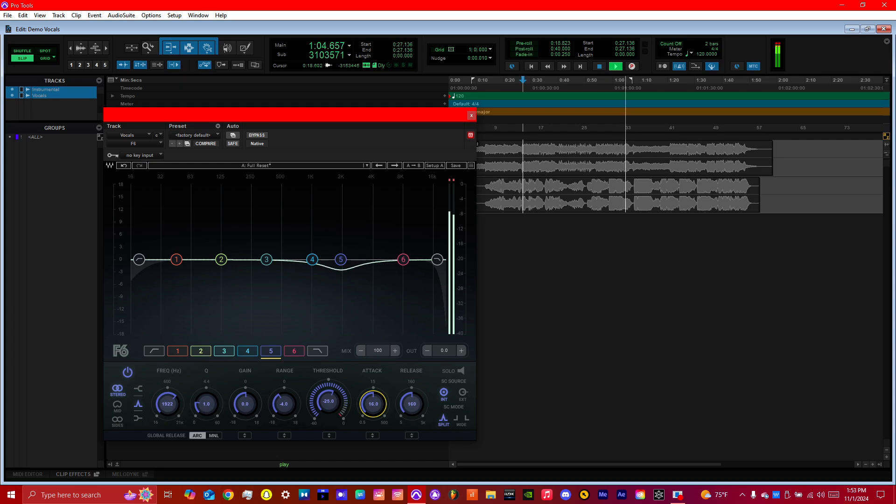
{"action": "mouse_move", "coordinate": [377, 403]}
{"action": "left_mouse_down"}
{"action": "mouse_move", "coordinate": [376, 367]}
{"action": "mouse_move", "coordinate": [376, 386]}
{"action": "left_mouse_up"}
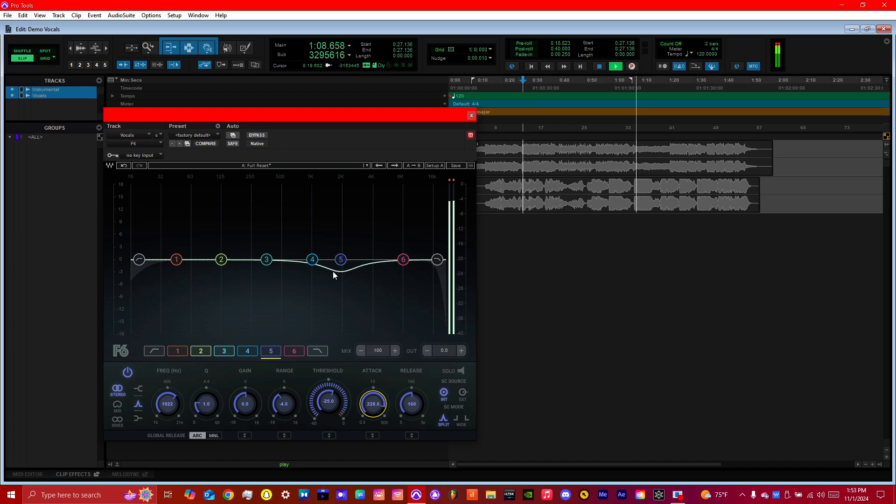
{"action": "left_click_drag", "start_coordinate": [378, 392], "coordinate": [377, 402]}
{"action": "left_click", "coordinate": [605, 81]}
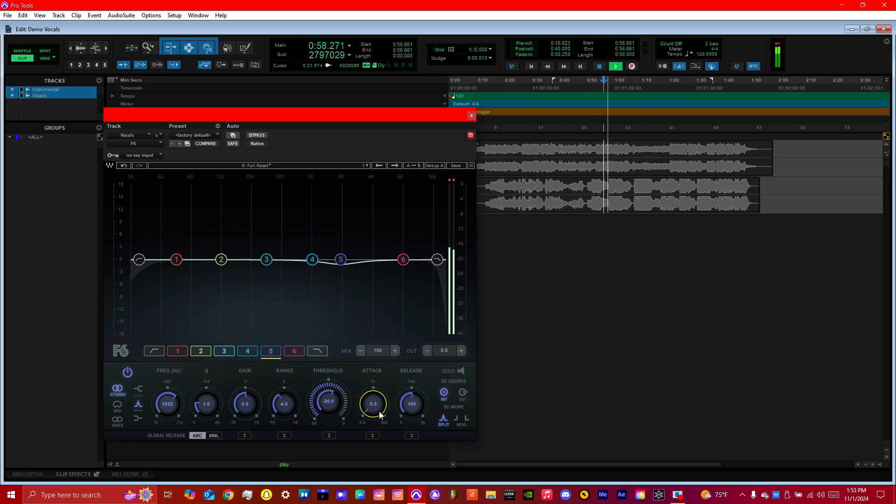
{"action": "left_click_drag", "start_coordinate": [377, 405], "coordinate": [378, 363]}
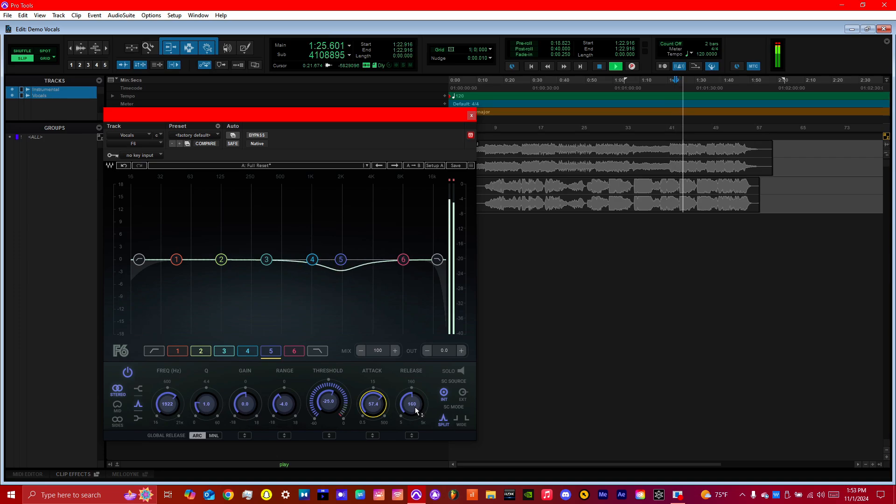
Set the F6's band 5 Release to 25 while auditioning from about 1:25.
{"action": "key", "text": "space"}
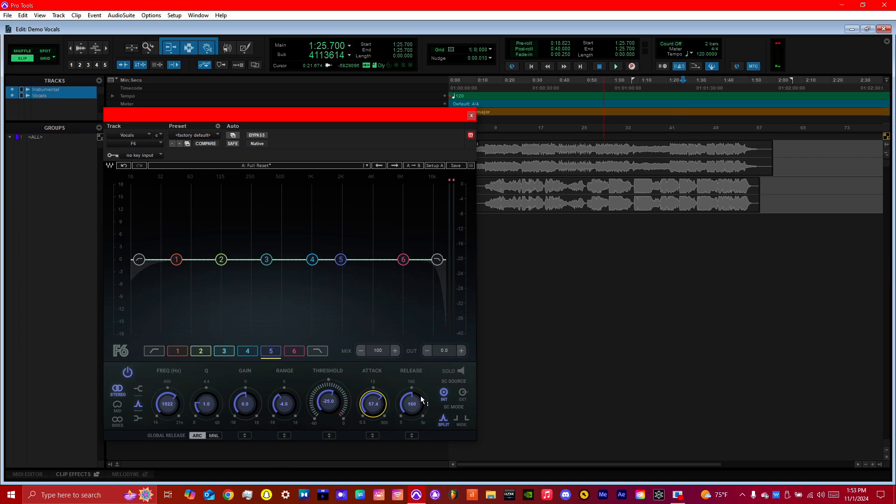
{"action": "key", "text": "space"}
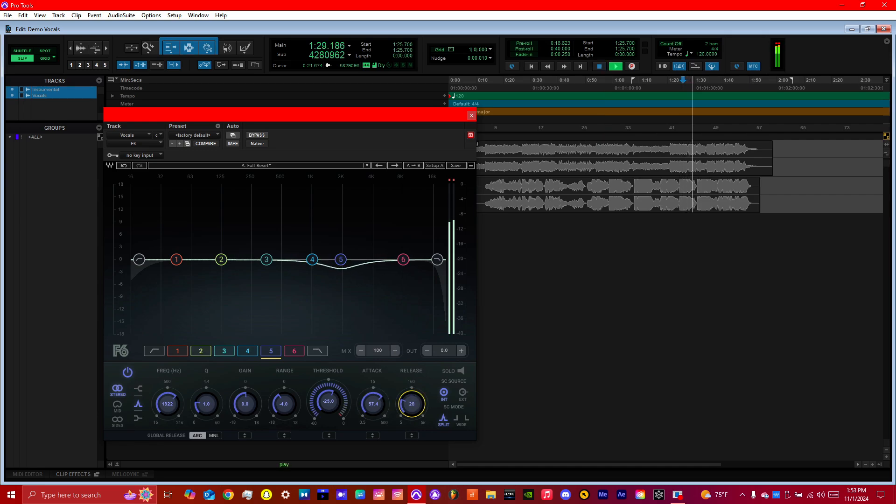
{"action": "left_click_drag", "start_coordinate": [412, 404], "coordinate": [412, 403]}
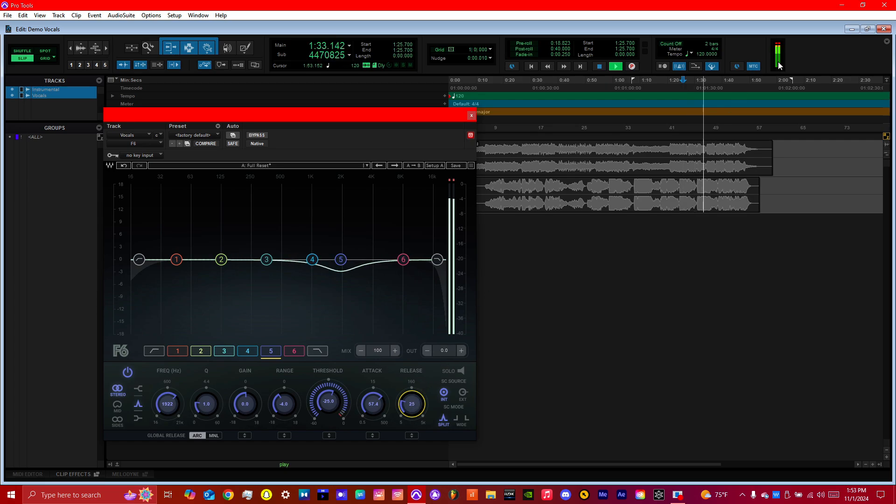
{"action": "mouse_move", "coordinate": [413, 119]}
{"action": "left_mouse_down"}
{"action": "mouse_move", "coordinate": [684, 177]}
{"action": "mouse_move", "coordinate": [716, 172]}
{"action": "mouse_move", "coordinate": [511, 133]}
{"action": "mouse_move", "coordinate": [379, 122]}
{"action": "mouse_move", "coordinate": [416, 122]}
{"action": "left_mouse_up"}
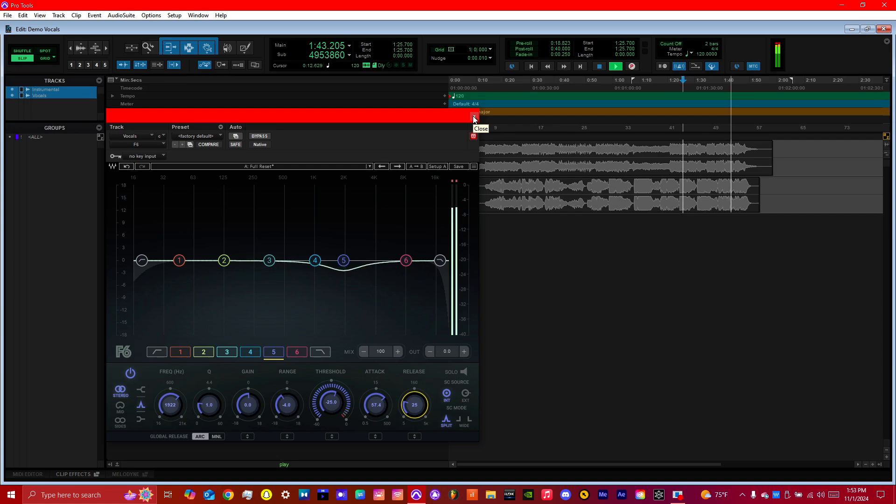
Try the F6's high-pass filter at about 6.8 kHz and audition the vocals from about 0:18.
{"action": "left_click", "coordinate": [142, 260]}
{"action": "left_click_drag", "start_coordinate": [142, 260], "coordinate": [399, 260]}
{"action": "key", "text": "space"}
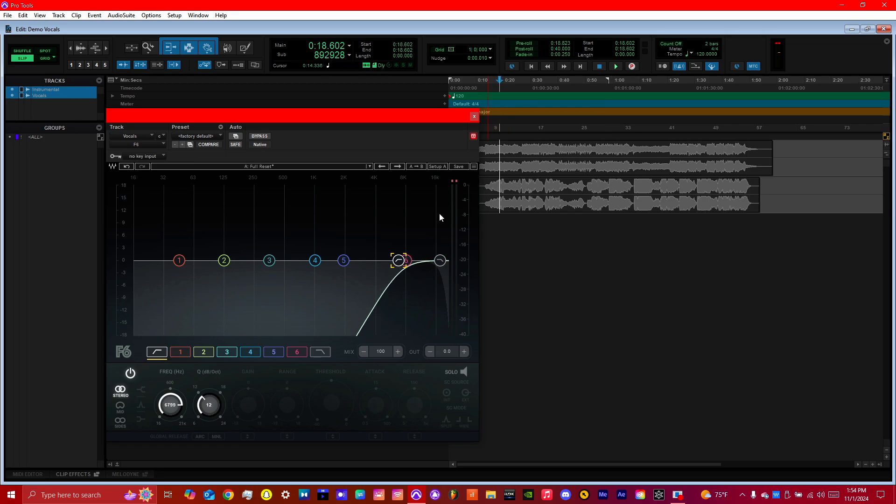
{"action": "key", "text": "space"}
Lower the F6's high-pass filter through 62 Hz to 36 Hz while auditioning, including from about 0:37.
{"action": "key", "text": "space"}
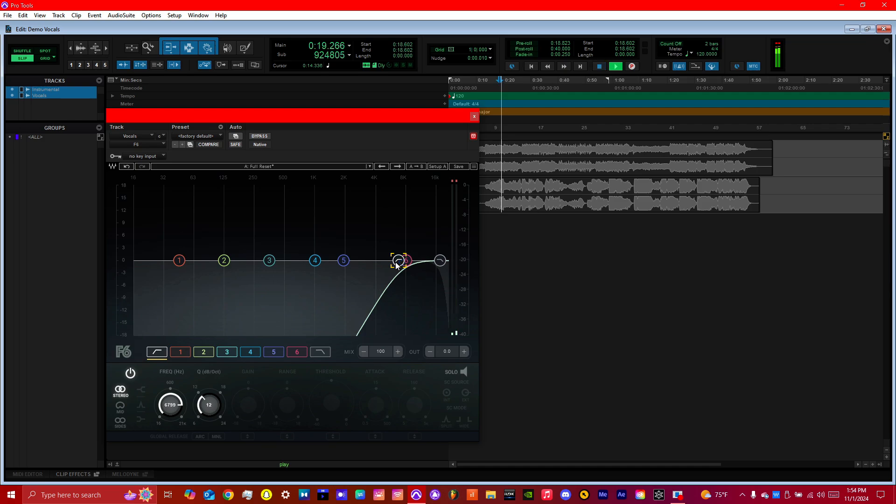
{"action": "left_click_drag", "start_coordinate": [398, 260], "coordinate": [193, 264]}
{"action": "key", "text": "space"}
{"action": "key", "text": "space"}
{"action": "key", "text": "space"}
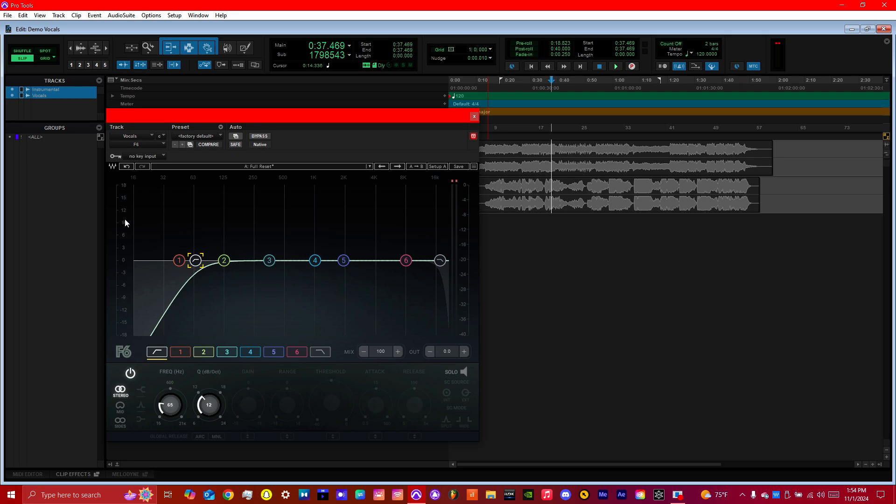
{"action": "left_click_drag", "start_coordinate": [196, 260], "coordinate": [194, 260]}
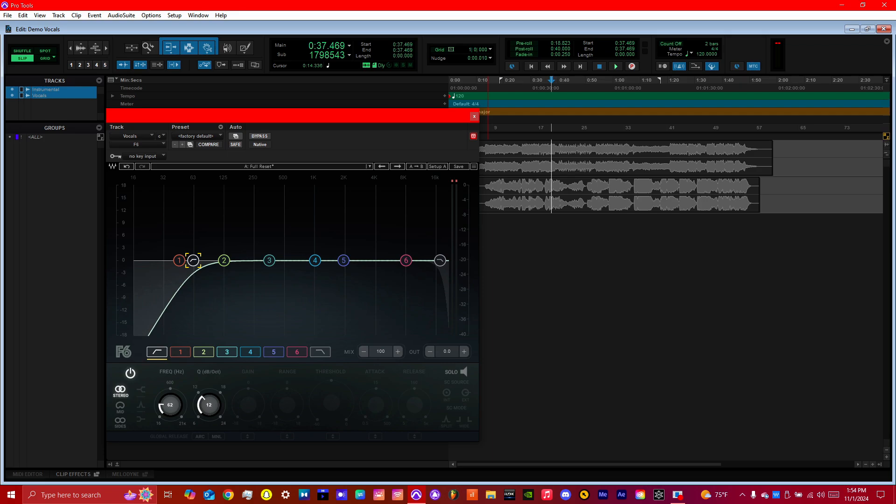
{"action": "key", "text": "space"}
{"action": "left_click_drag", "start_coordinate": [193, 260], "coordinate": [170, 260]}
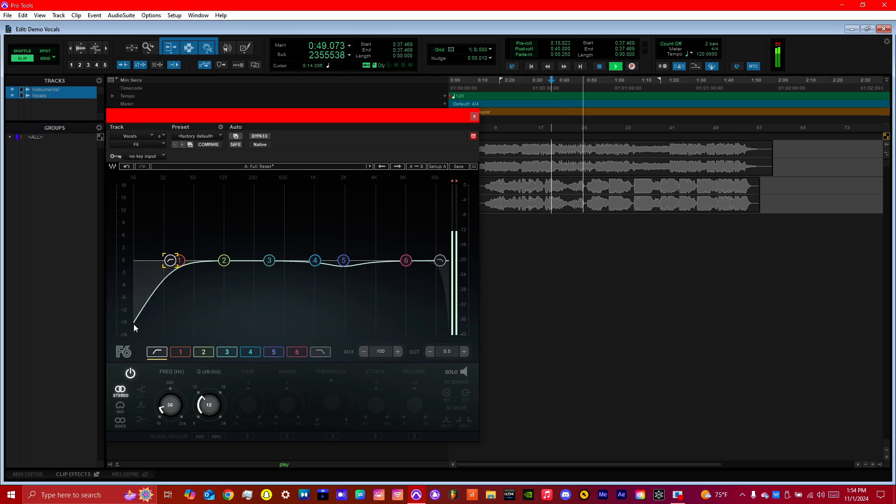
Turn the F6's band 1 into a low shelf at 125 Hz with a gain of -3.5.
{"action": "left_click_drag", "start_coordinate": [179, 260], "coordinate": [193, 259]}
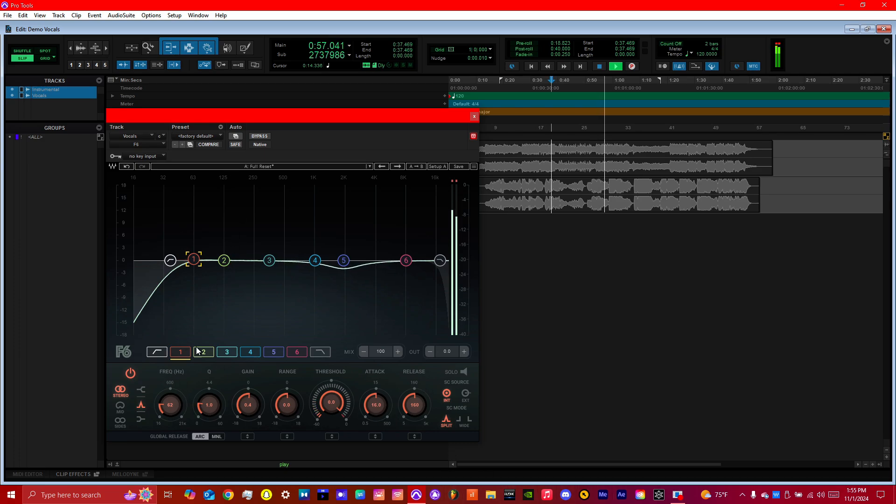
{"action": "left_click", "coordinate": [141, 389]}
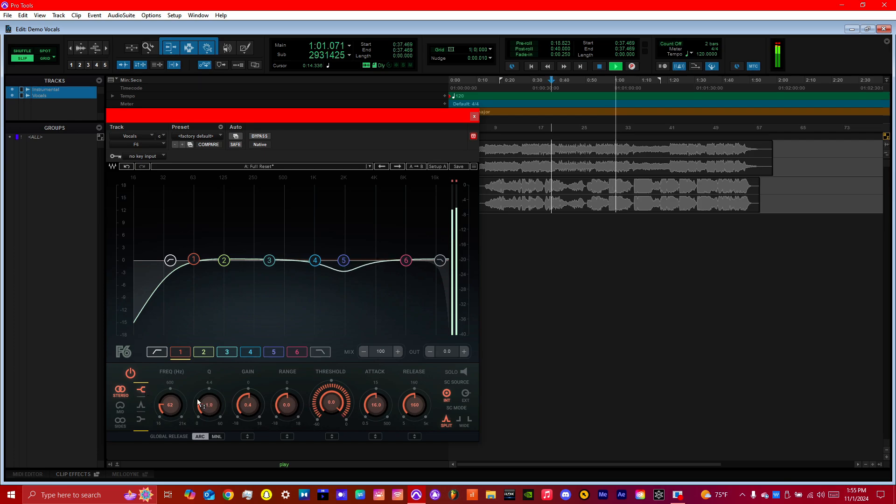
{"action": "left_click_drag", "start_coordinate": [248, 405], "coordinate": [248, 416]}
{"action": "left_click", "coordinate": [141, 419]}
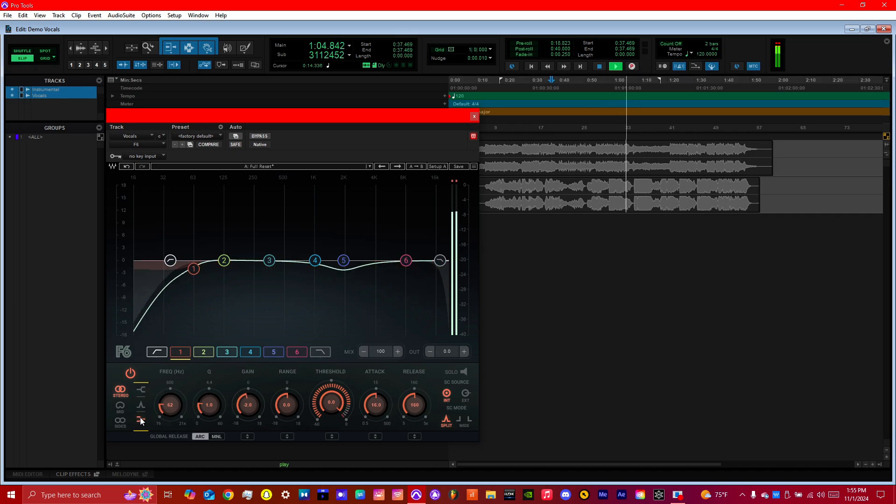
{"action": "left_click_drag", "start_coordinate": [252, 402], "coordinate": [173, 395]}
{"action": "mouse_move", "coordinate": [250, 405]}
{"action": "left_mouse_down"}
{"action": "mouse_move", "coordinate": [250, 349]}
{"action": "mouse_move", "coordinate": [250, 404]}
{"action": "left_mouse_up"}
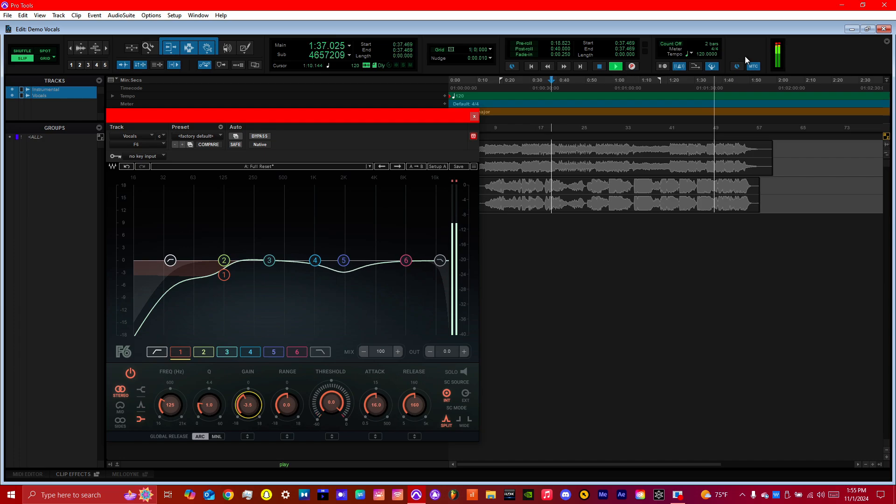
Set the F6's band 3 to 630 Hz with Threshold -15.5 and Gain -1.3 while auditioning, including from about 1:33.
{"action": "key", "text": "space"}
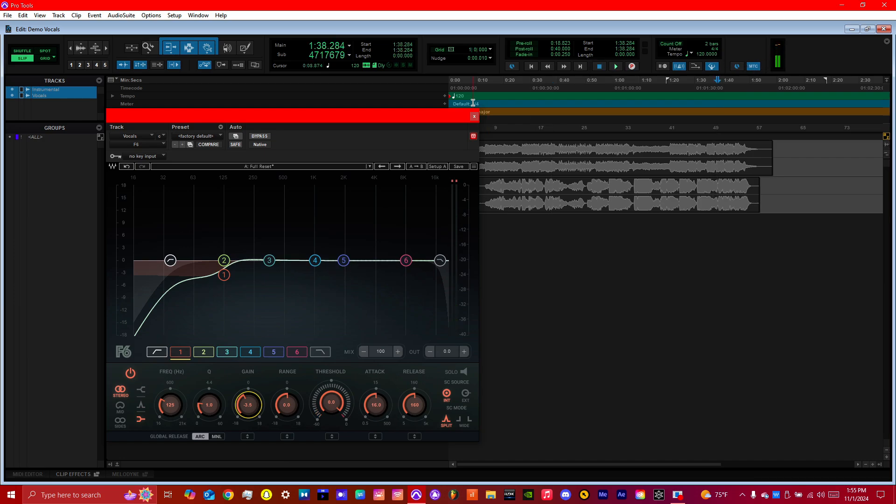
{"action": "key", "text": "space"}
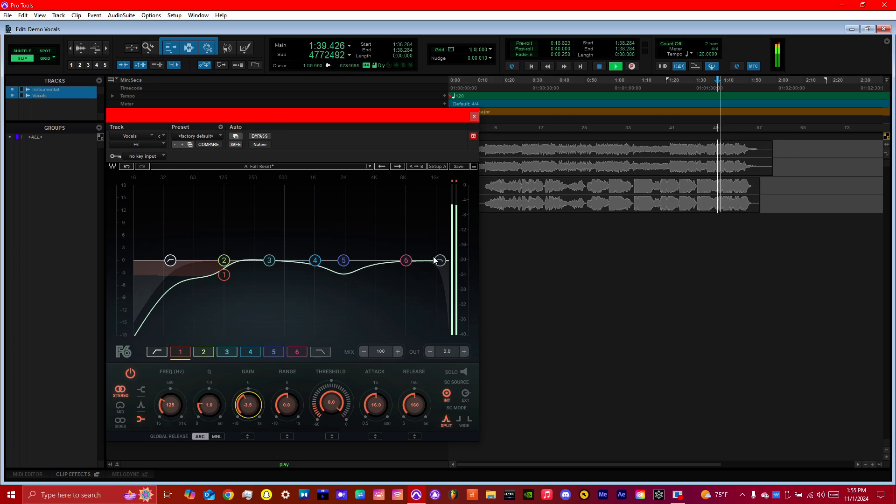
{"action": "left_click_drag", "start_coordinate": [273, 260], "coordinate": [295, 248]}
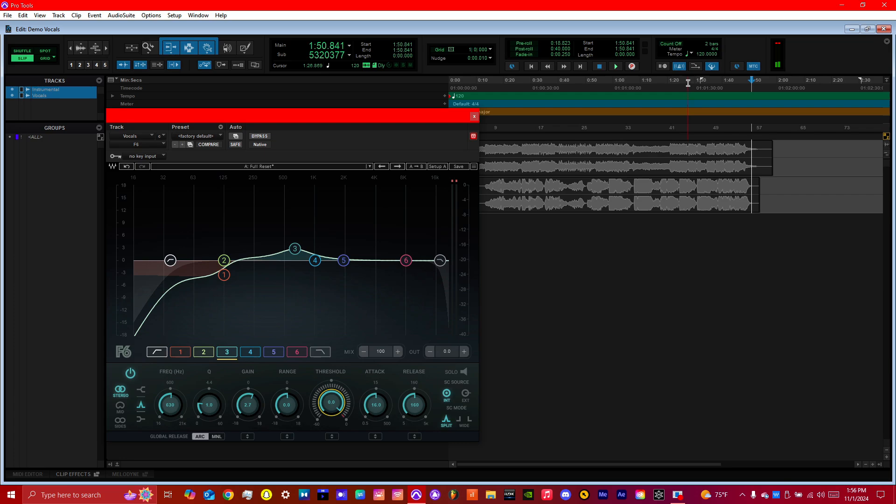
{"action": "left_click", "coordinate": [705, 88]}
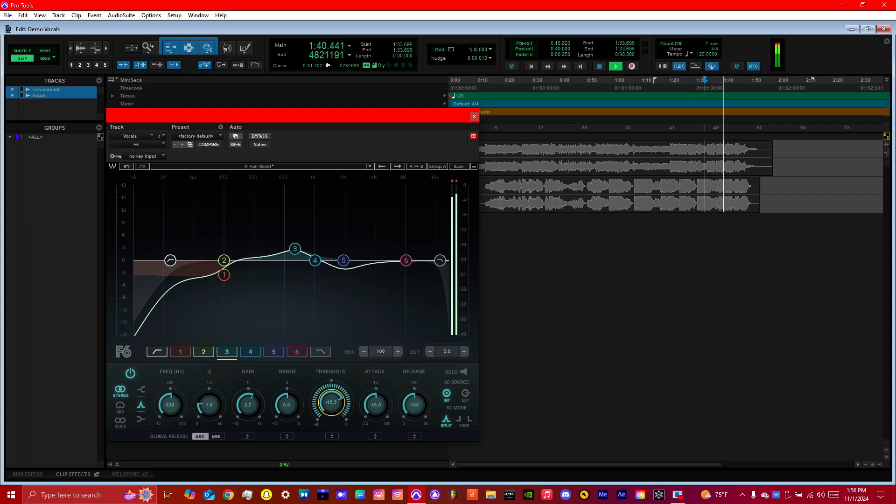
{"action": "left_click", "coordinate": [287, 404]}
{"action": "mouse_move", "coordinate": [248, 404]}
{"action": "left_mouse_down"}
{"action": "mouse_move", "coordinate": [248, 414]}
{"action": "mouse_move", "coordinate": [248, 406]}
{"action": "left_mouse_up"}
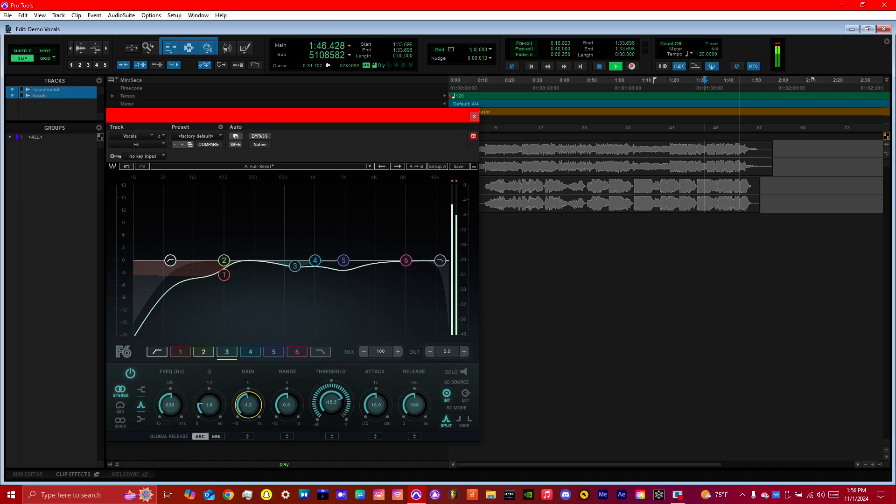